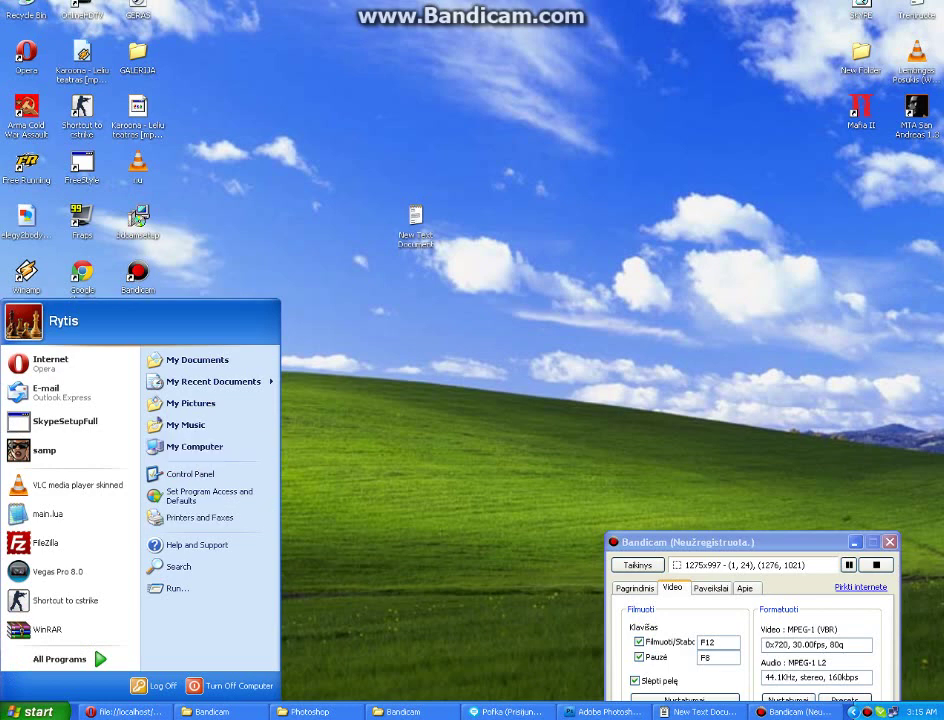
- Browse the computer to C:\zMule\incoming\PhotoshopPortable\App\Photoshop and select the Photoshop application file
click(195, 447)
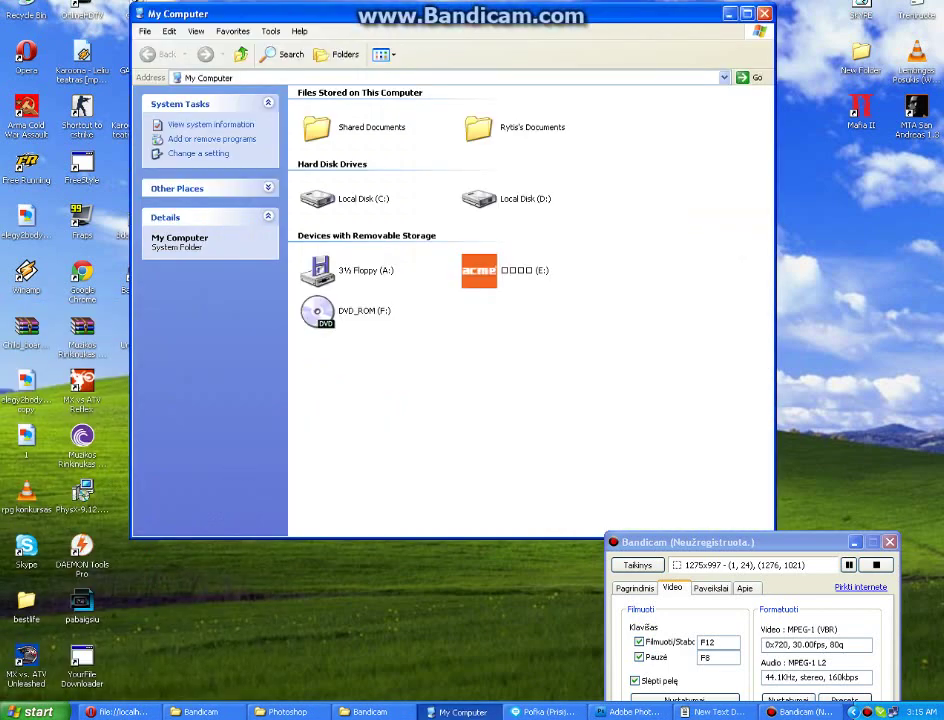
click(345, 199)
double_click(345, 199)
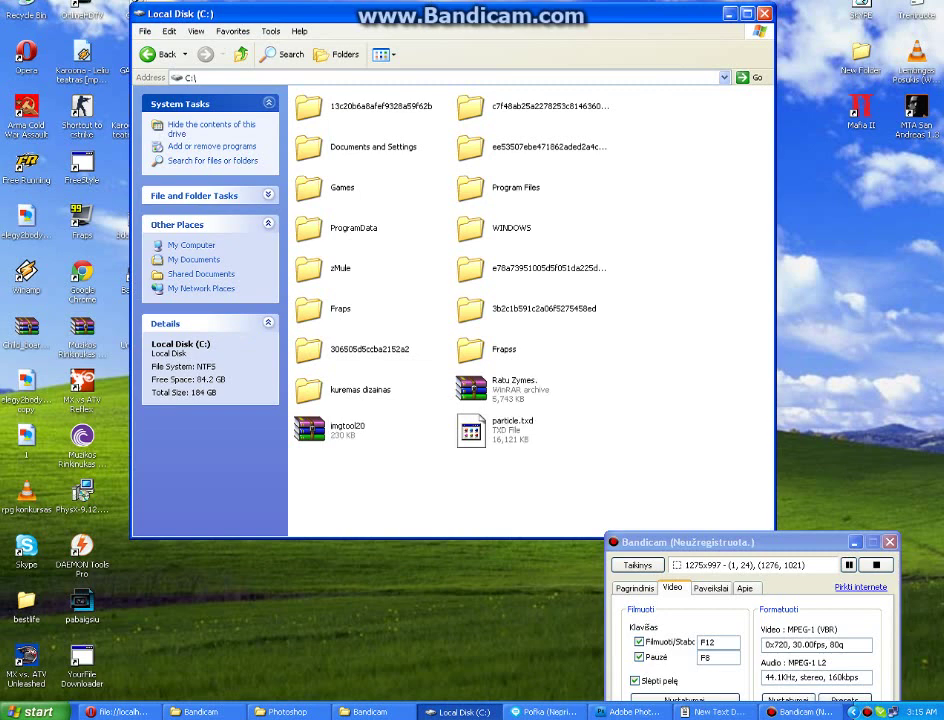
double_click(312, 269)
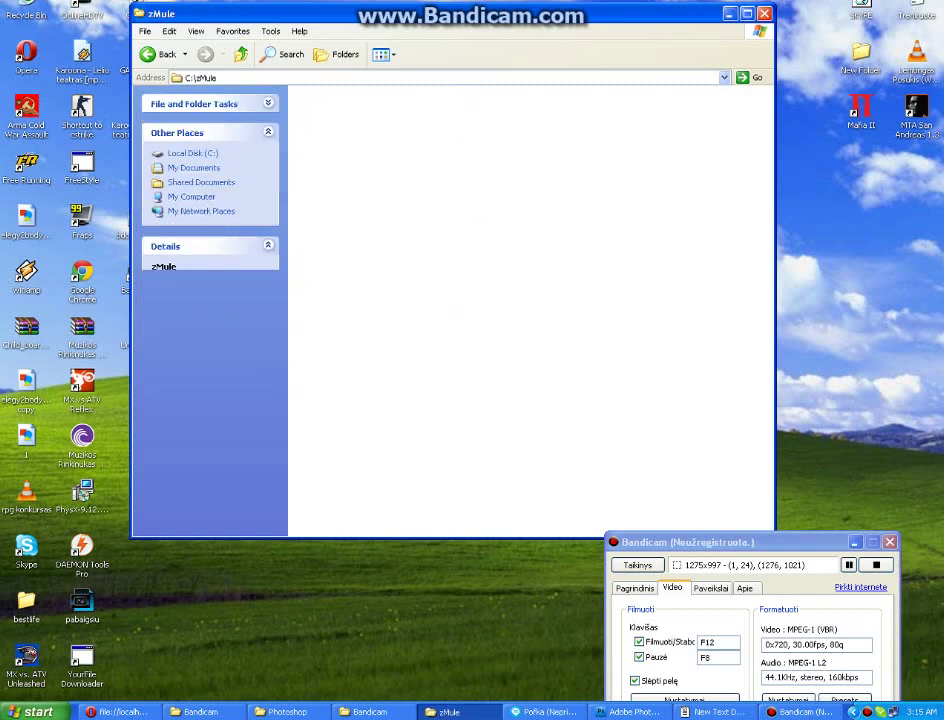
click(472, 107)
double_click(472, 107)
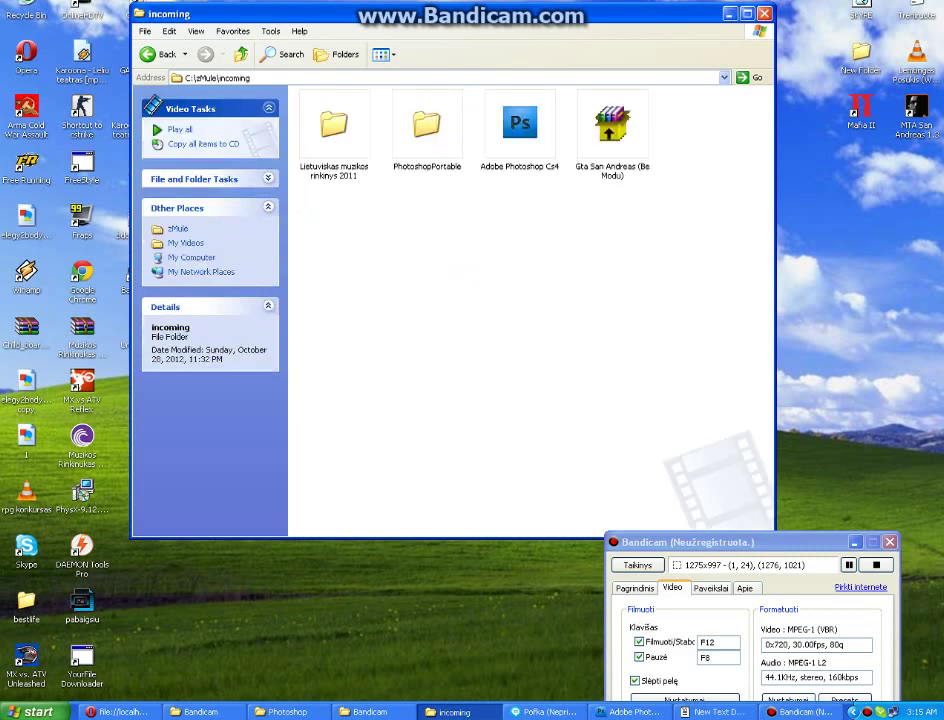
double_click(427, 124)
double_click(309, 106)
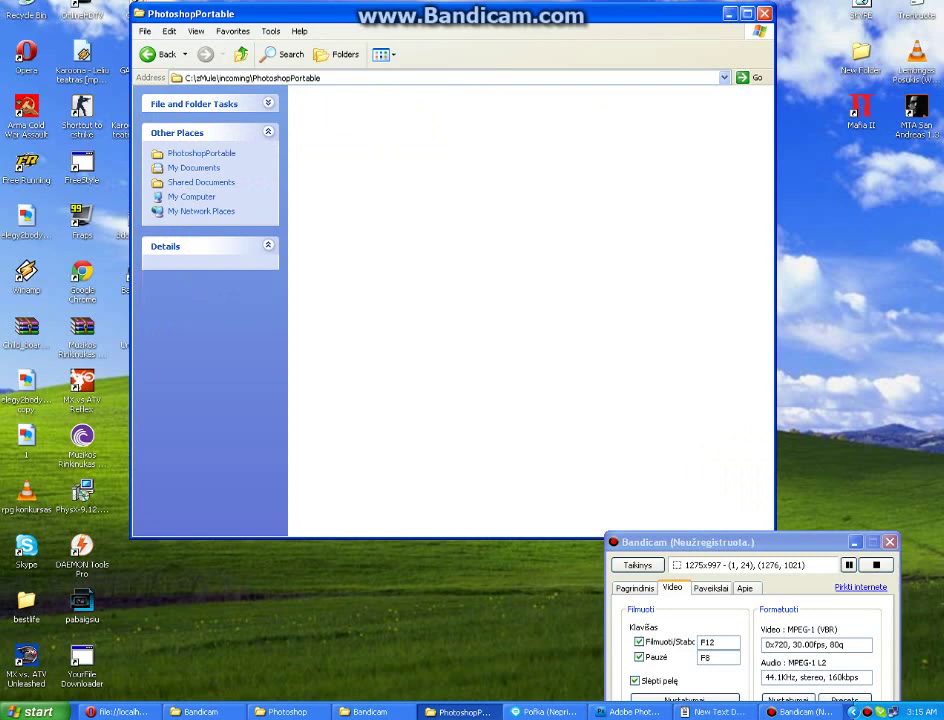
double_click(310, 107)
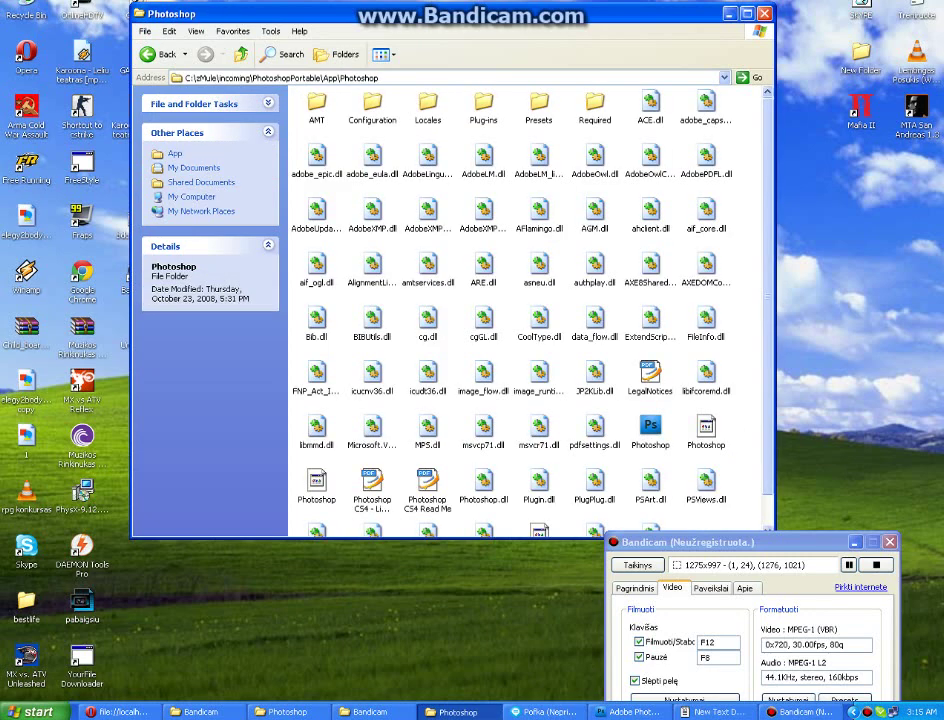
click(650, 427)
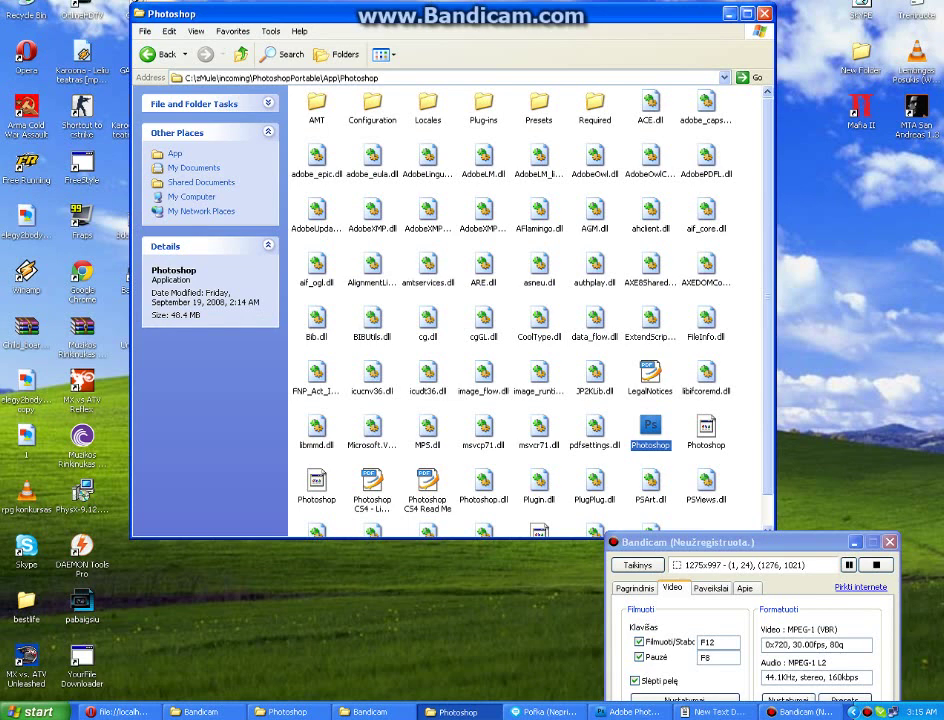
- Clear the folder window and the Bandicam window out of the way and switch to Adobe Photoshop
click(730, 14)
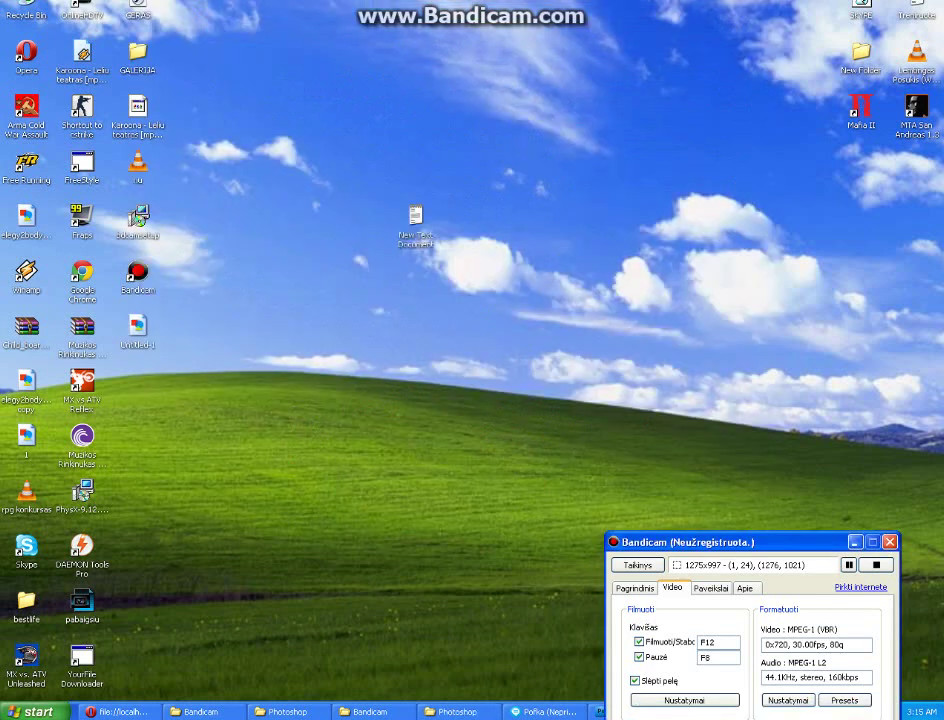
drag(740, 542, 377, 707)
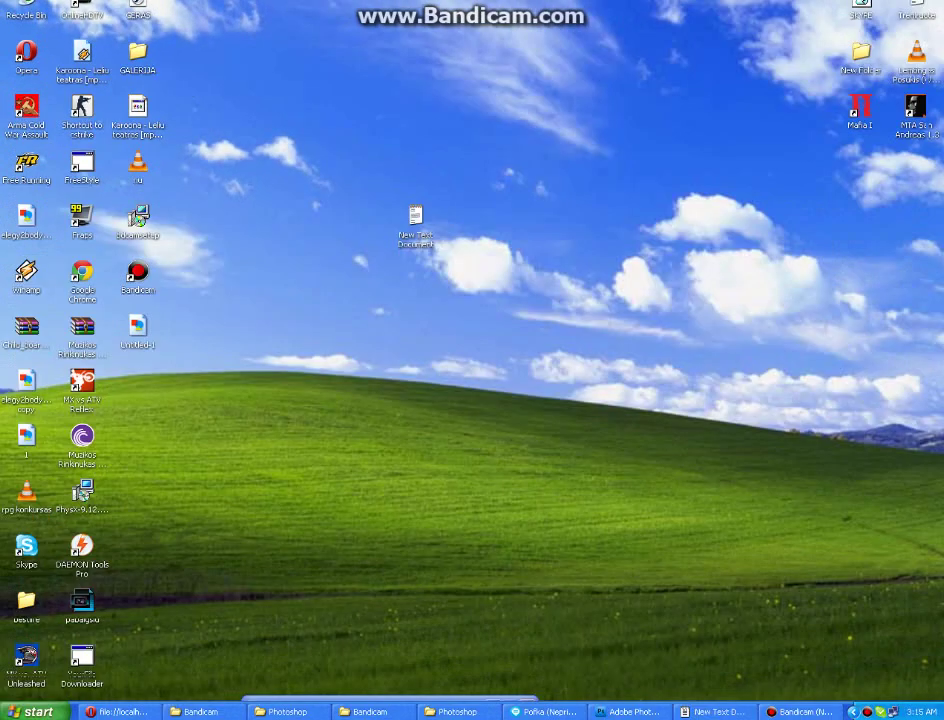
click(628, 712)
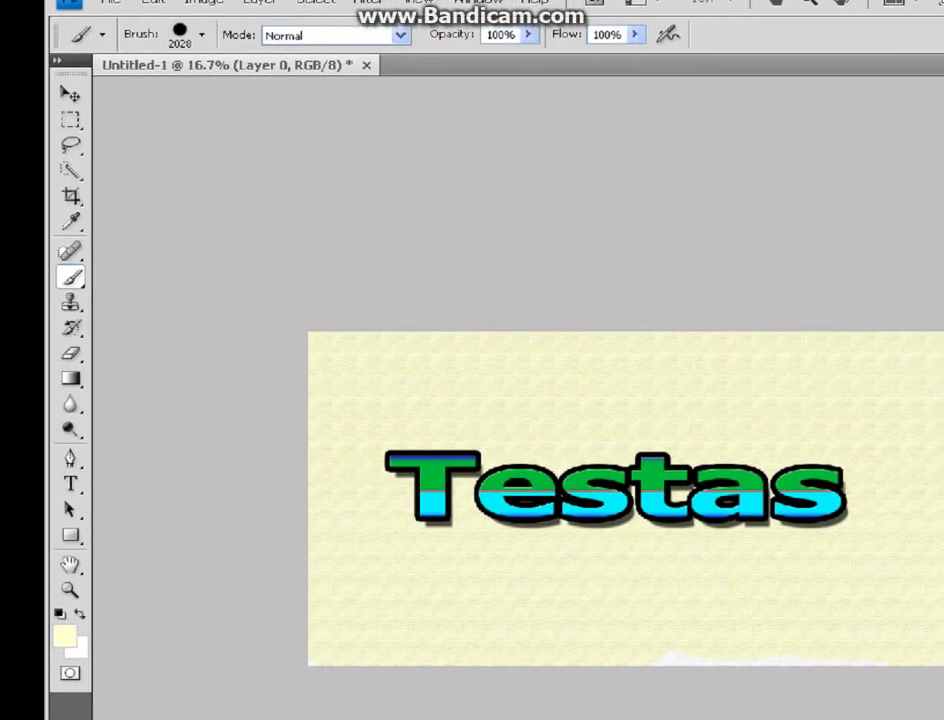
- Create a new white RGB document of 120.9 by 150.04 cm at 72 pixels/inch and paint one large pale yellow dab near its top
click(110, 3)
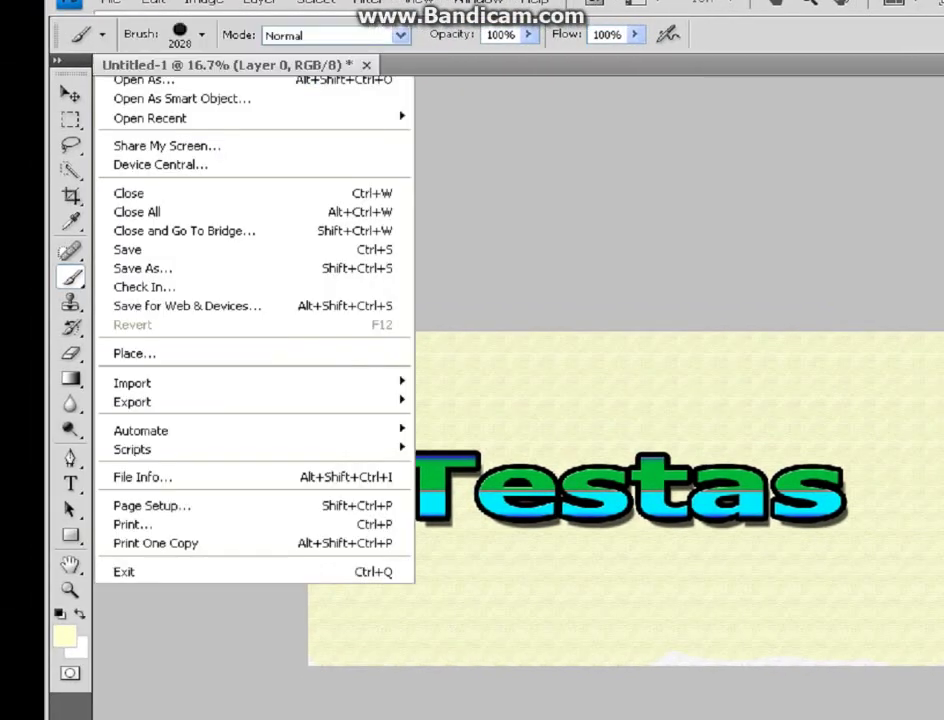
click(110, 3)
click(110, 3)
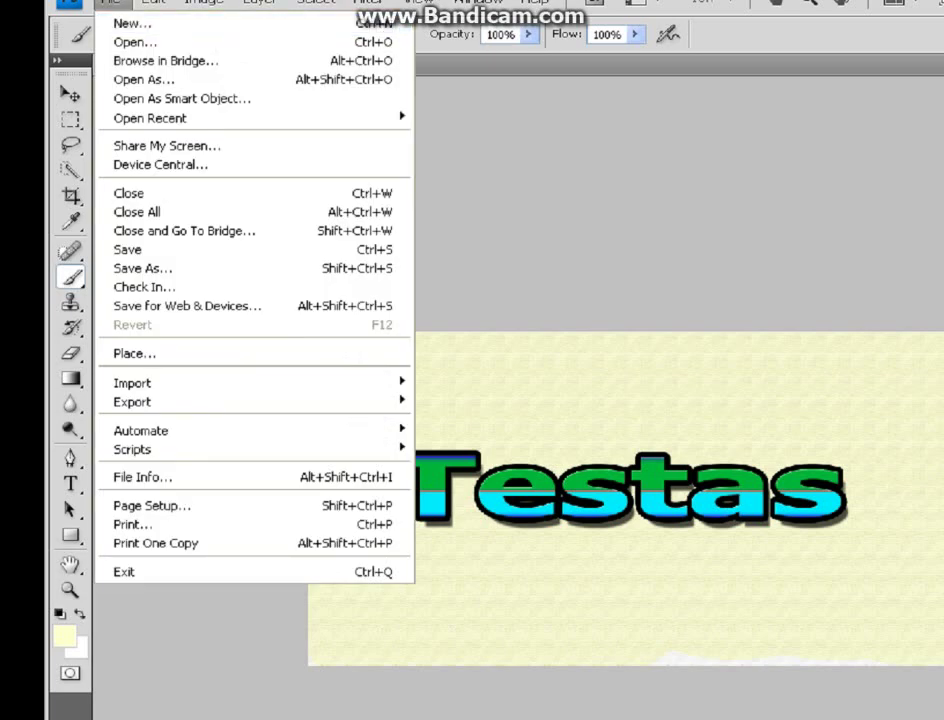
click(132, 23)
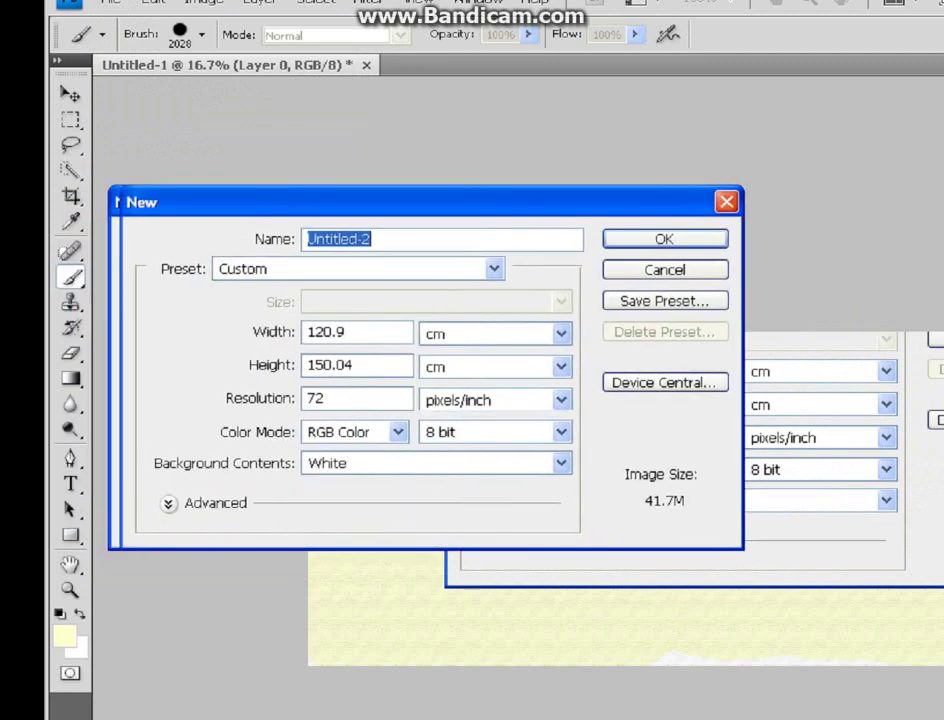
key(Escape)
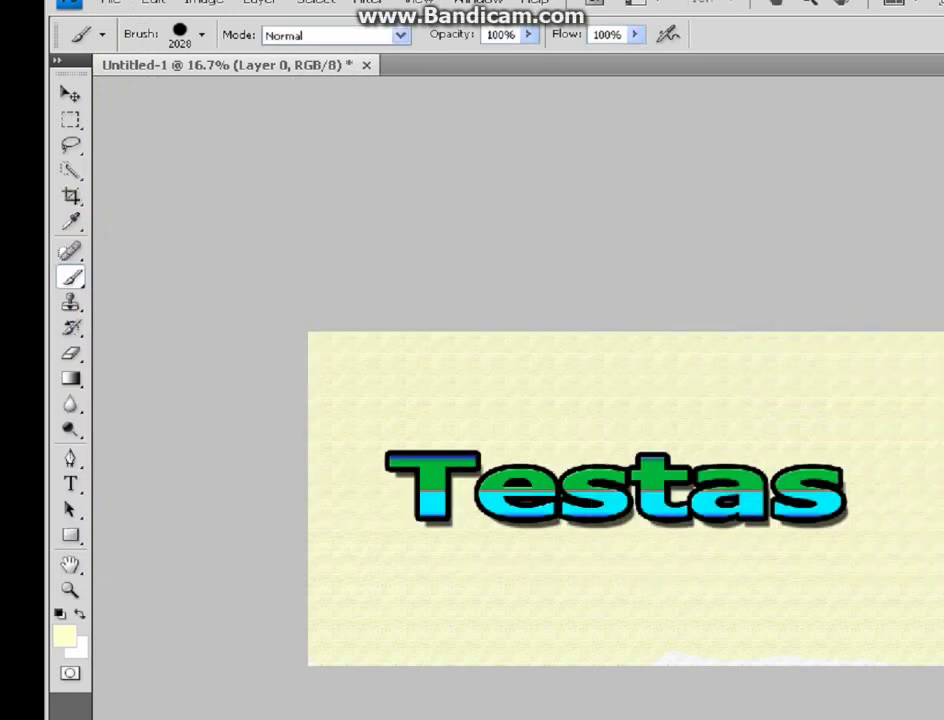
key(ctrl+z)
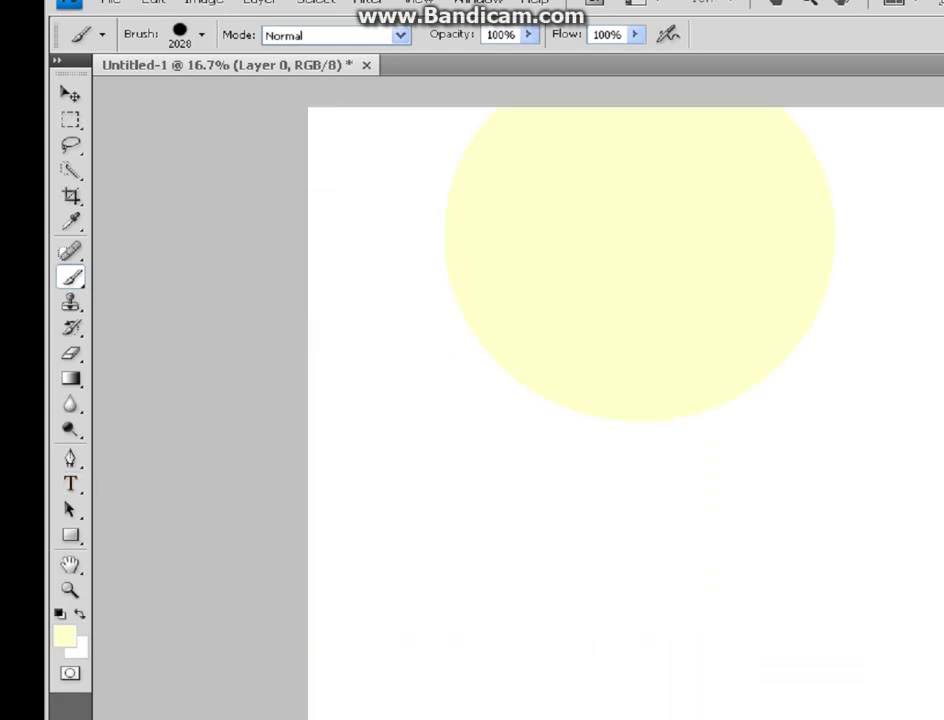
- Crop the new document to a wide horizontal strip that starts across the lower part of the yellow circle
click(70, 485)
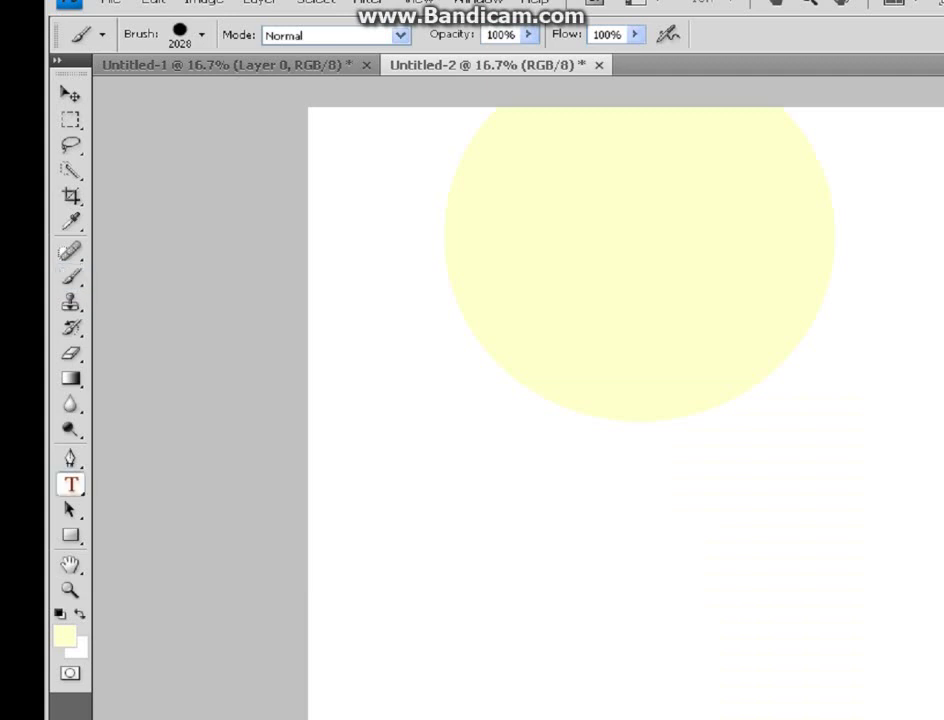
key(c)
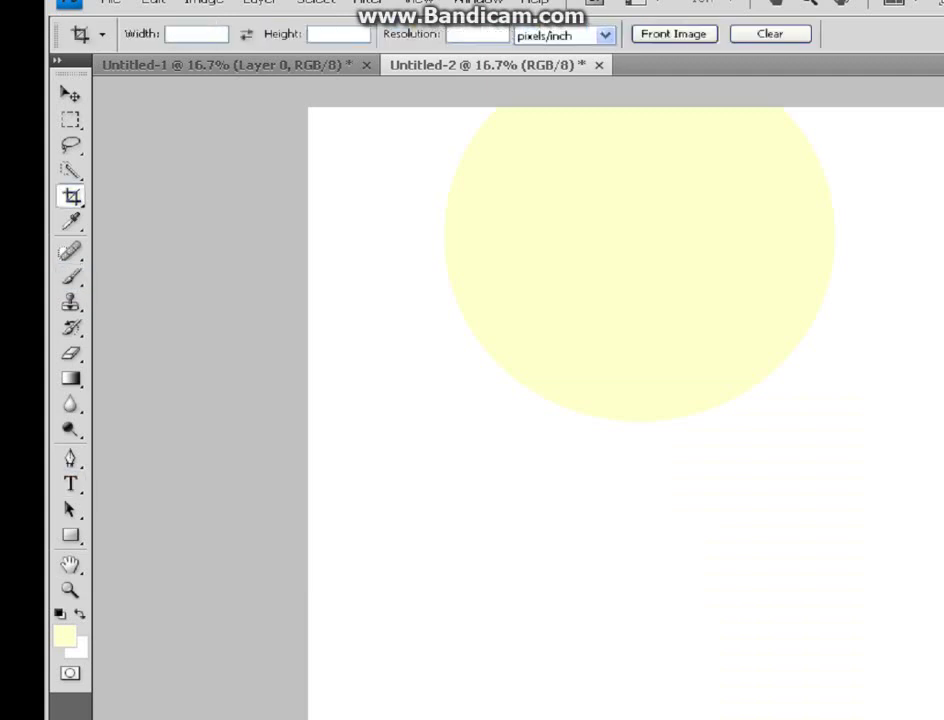
drag(310, 371, 942, 644)
key(o)
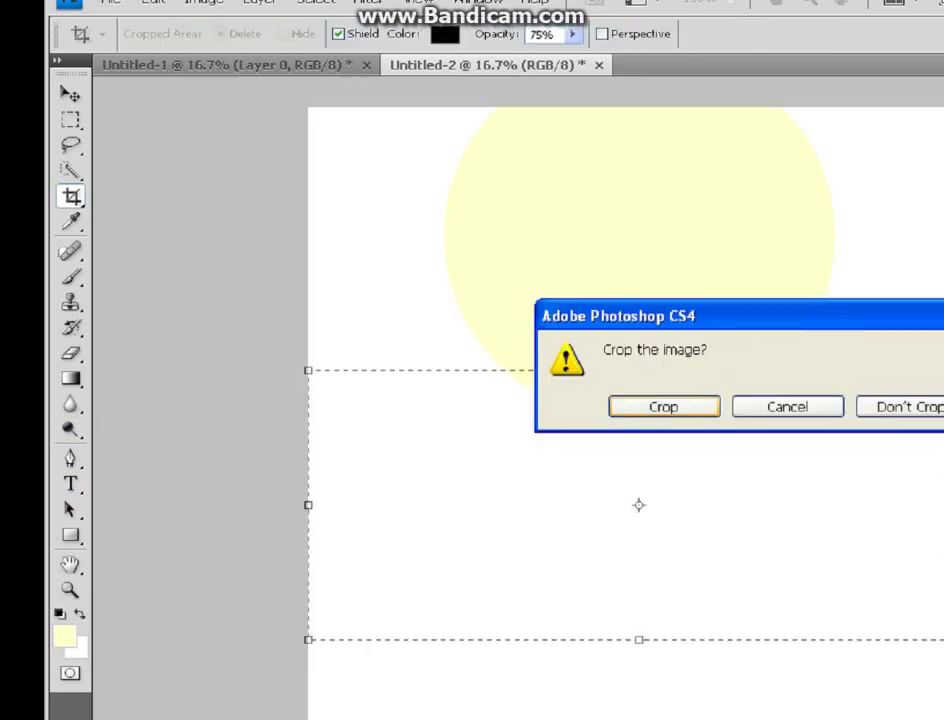
key(Return)
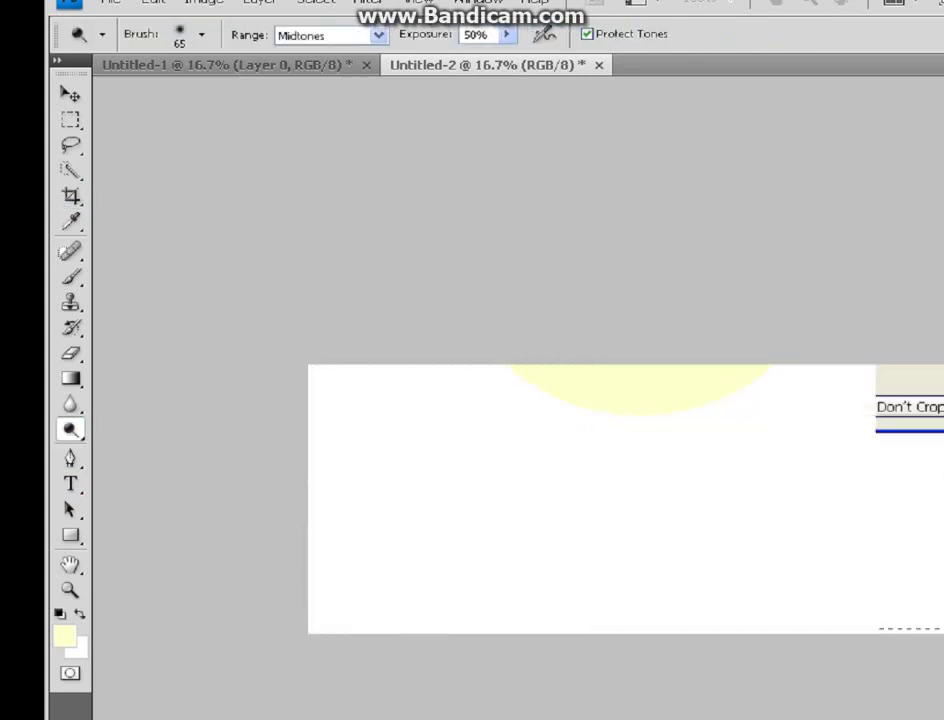
- Start a text line in the left part of the canvas with the Type tool and clear the trial letters
key(t)
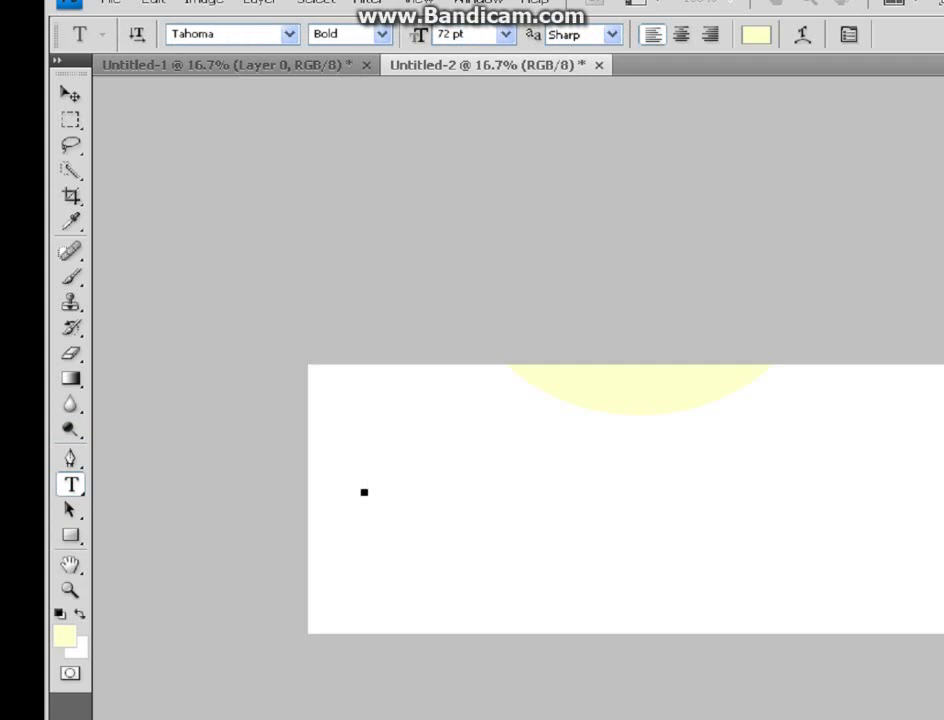
drag(365, 490, 395, 489)
text(des)
key(BackSpace)
key(Left)
key(Left)
key(Left)
key(Left)
key(Left)
- Set the text colour to orange-red and enter the word "Pamoka" on the canvas
click(65, 636)
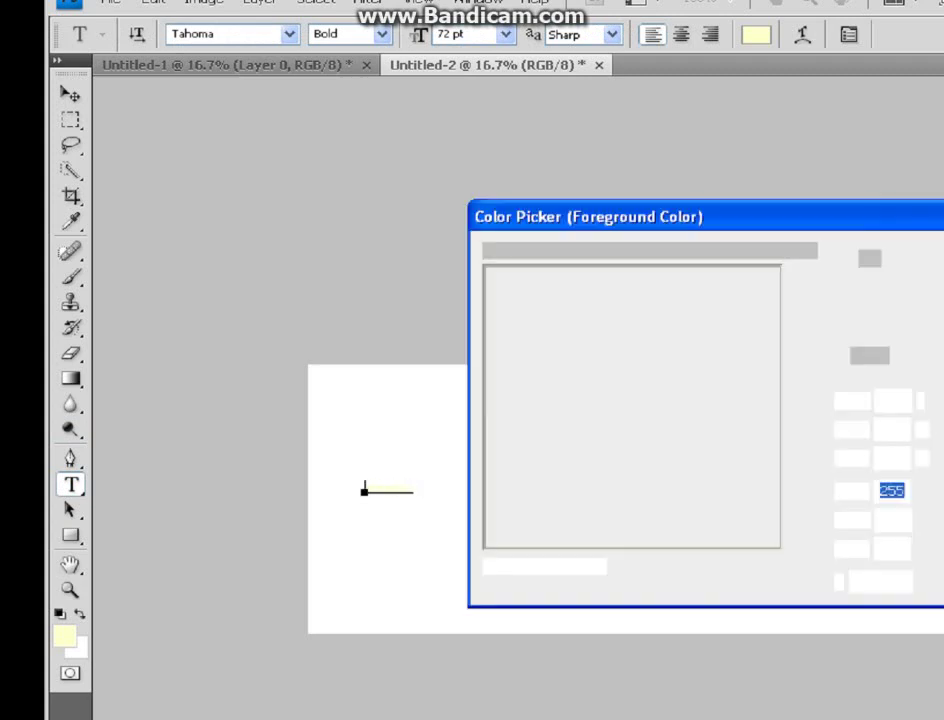
click(808, 542)
drag(745, 385, 777, 305)
key(Return)
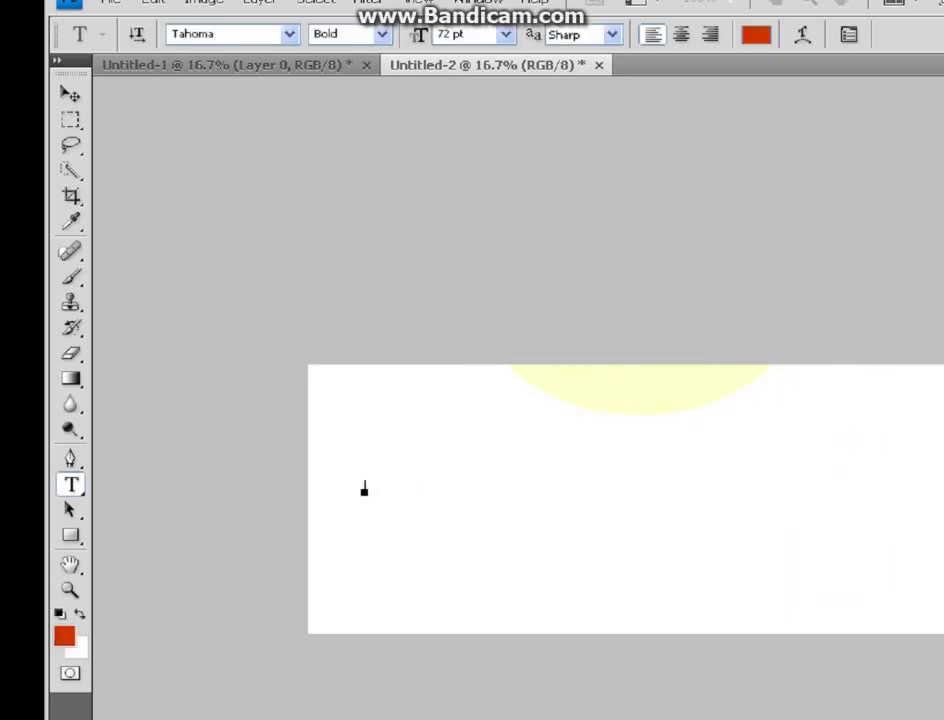
click(364, 490)
text(Pamoka)
- Scale the Pamoka text with Free Transform to about 864% width and 534% height, centre it on the canvas, and apply the transformation
click(70, 145)
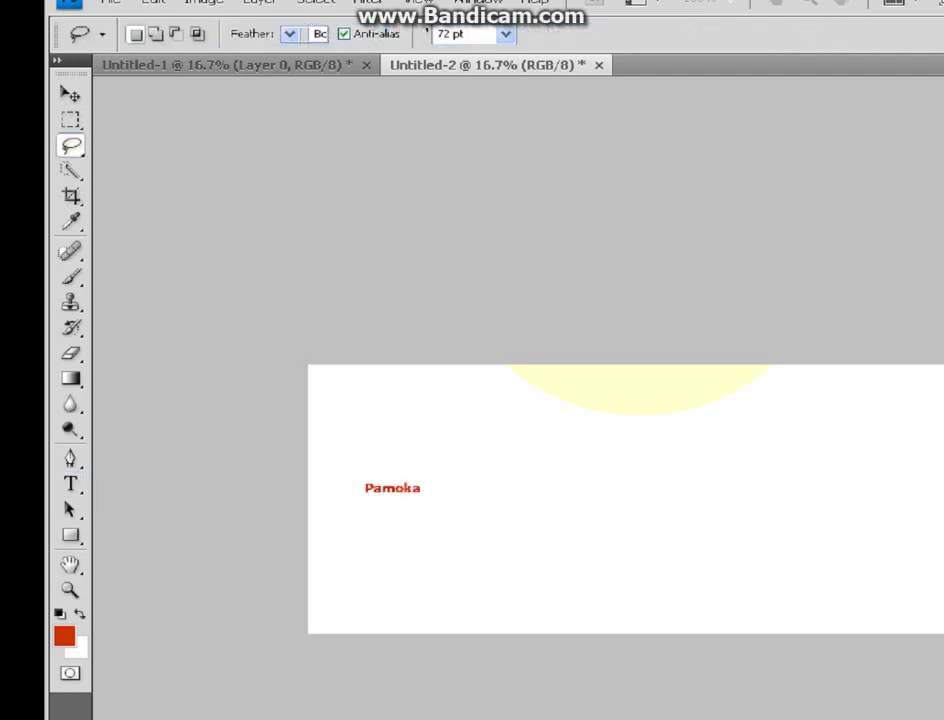
right_click(397, 484)
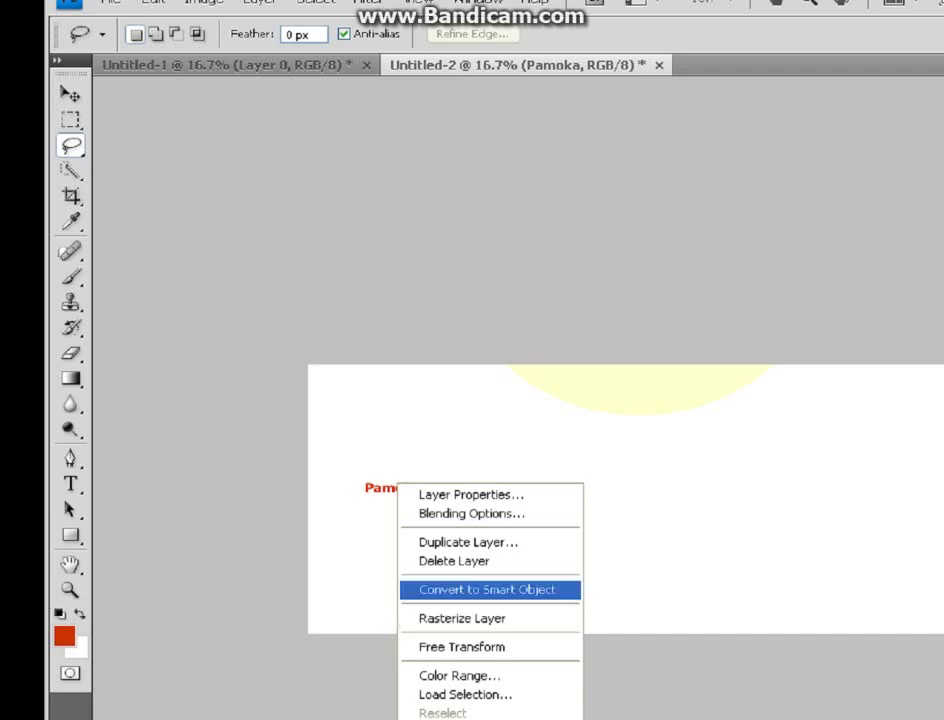
click(462, 646)
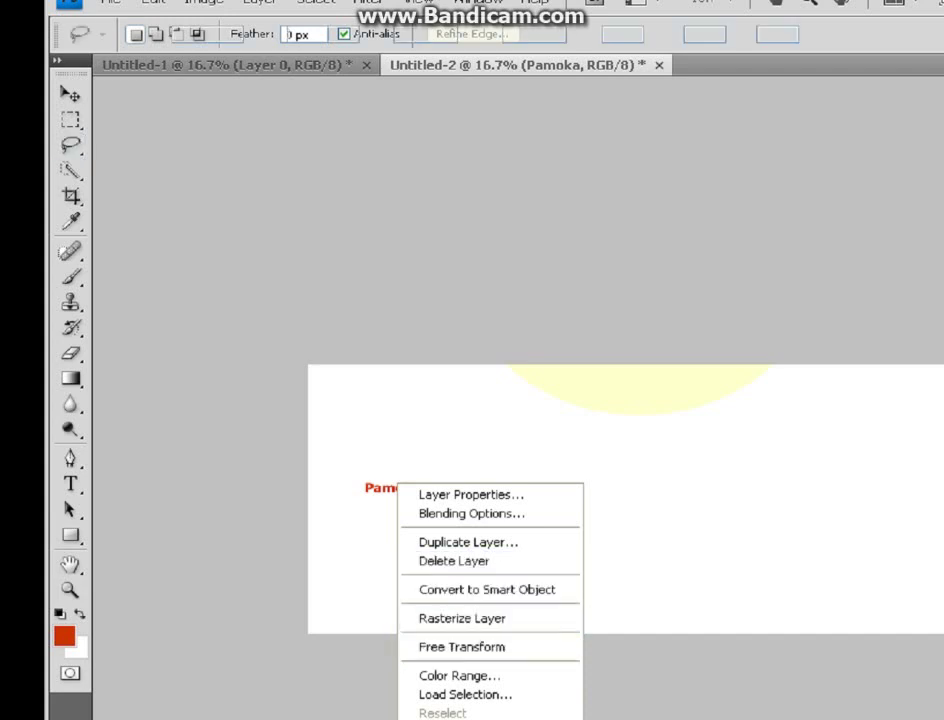
drag(423, 496, 848, 556)
drag(700, 522, 730, 503)
drag(629, 502, 626, 509)
key(o)
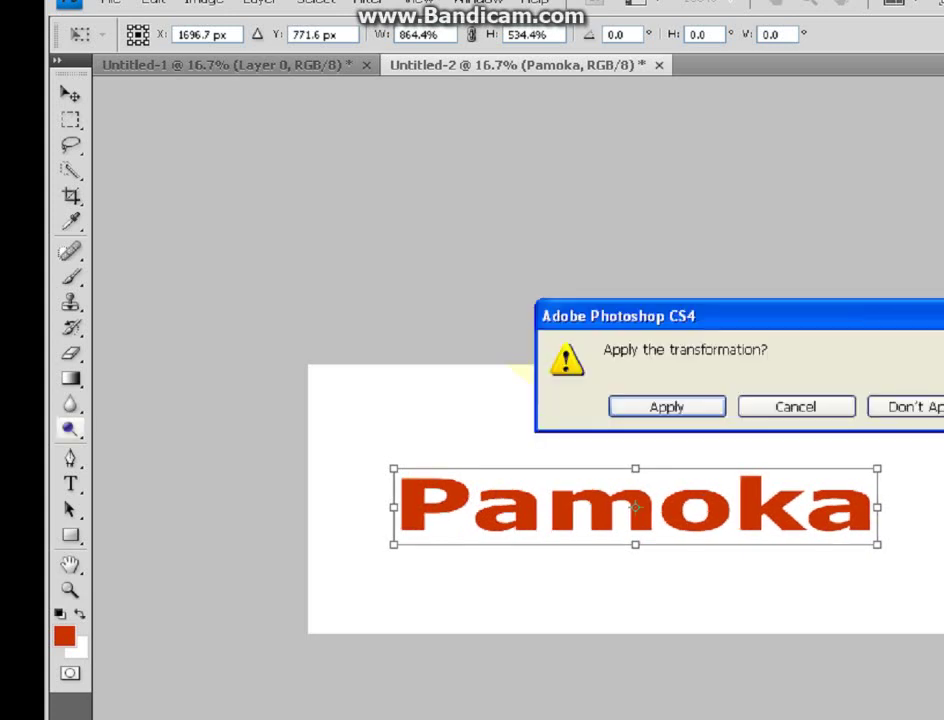
key(Return)
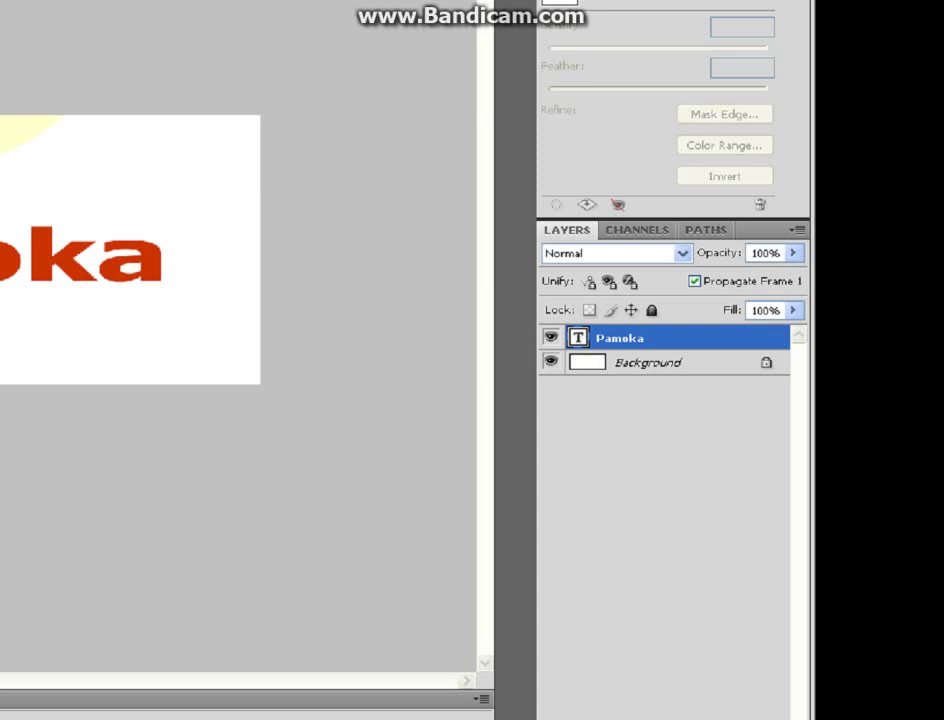
- Convert the Pamoka text layer to a smart object and duplicate it within the same document
right_click(603, 333)
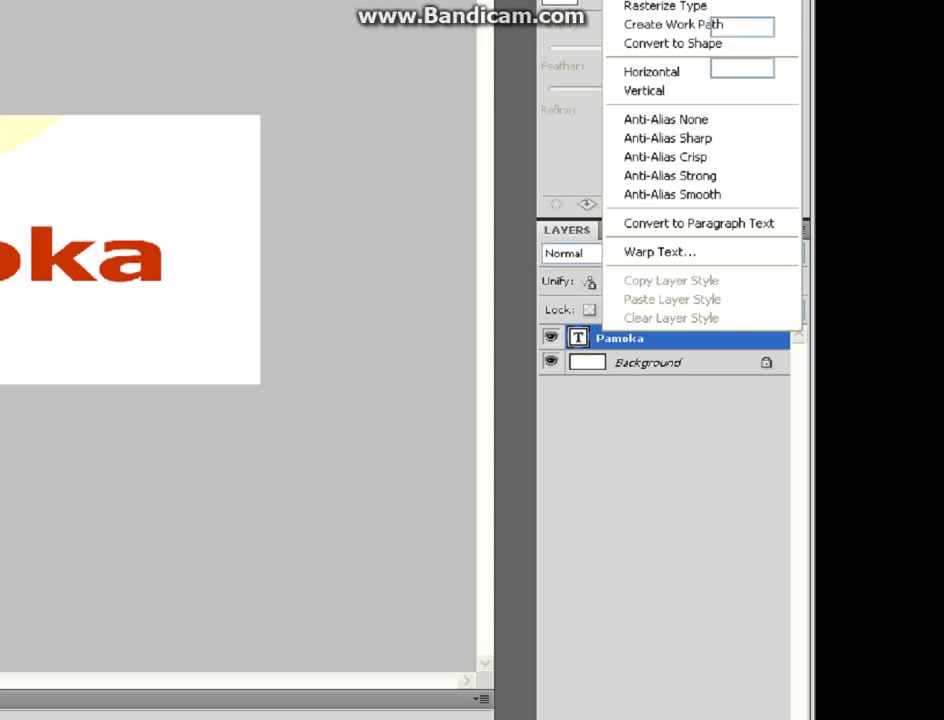
click(670, 1)
right_click(598, 340)
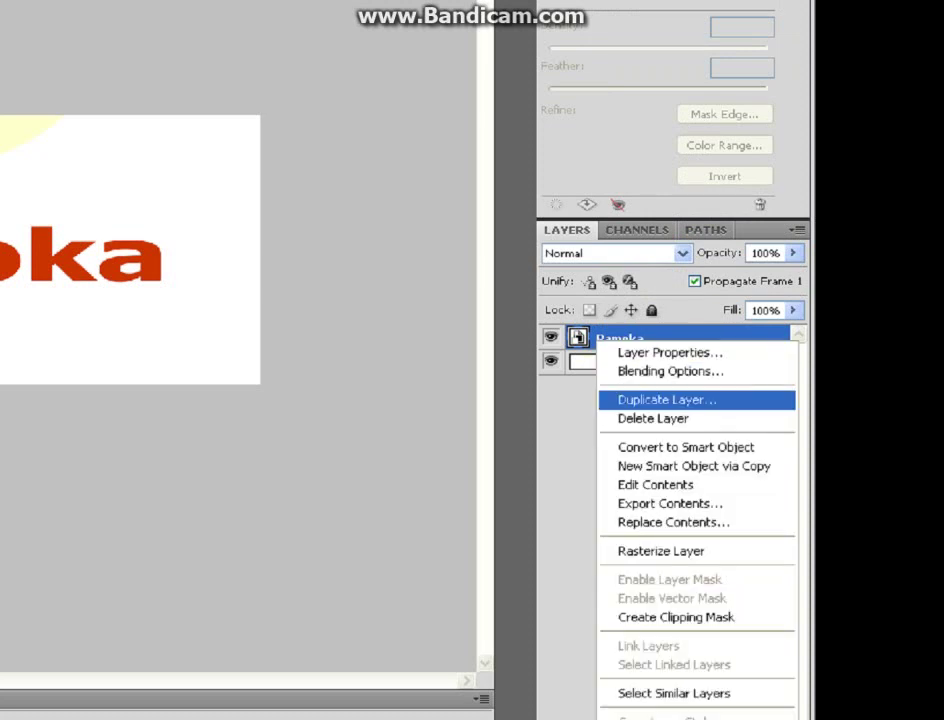
click(667, 400)
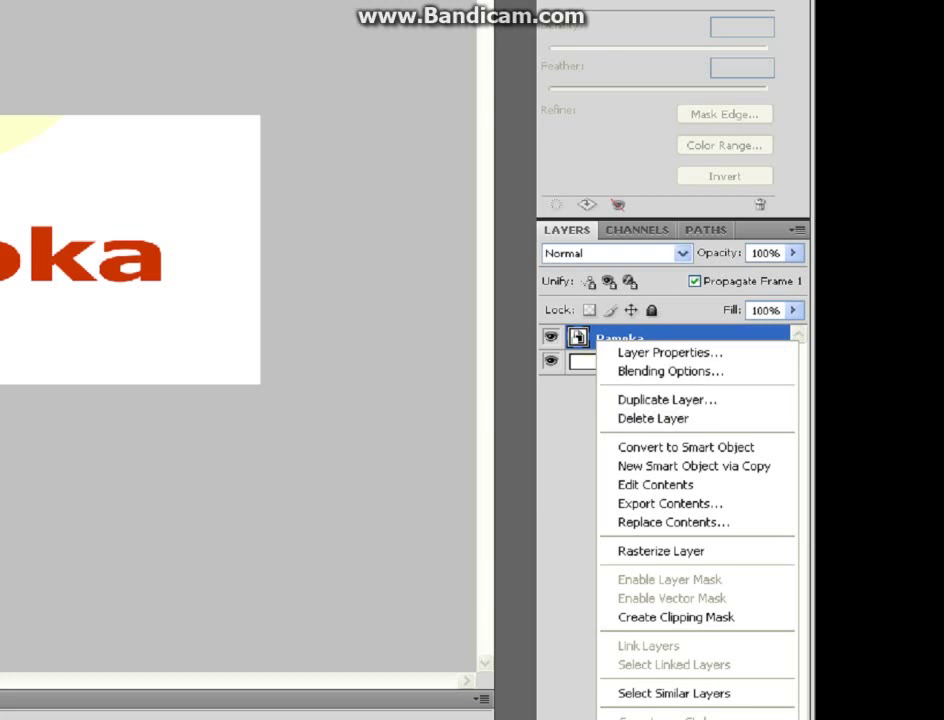
drag(180, 44, 326, 125)
click(417, 163)
key(Return)
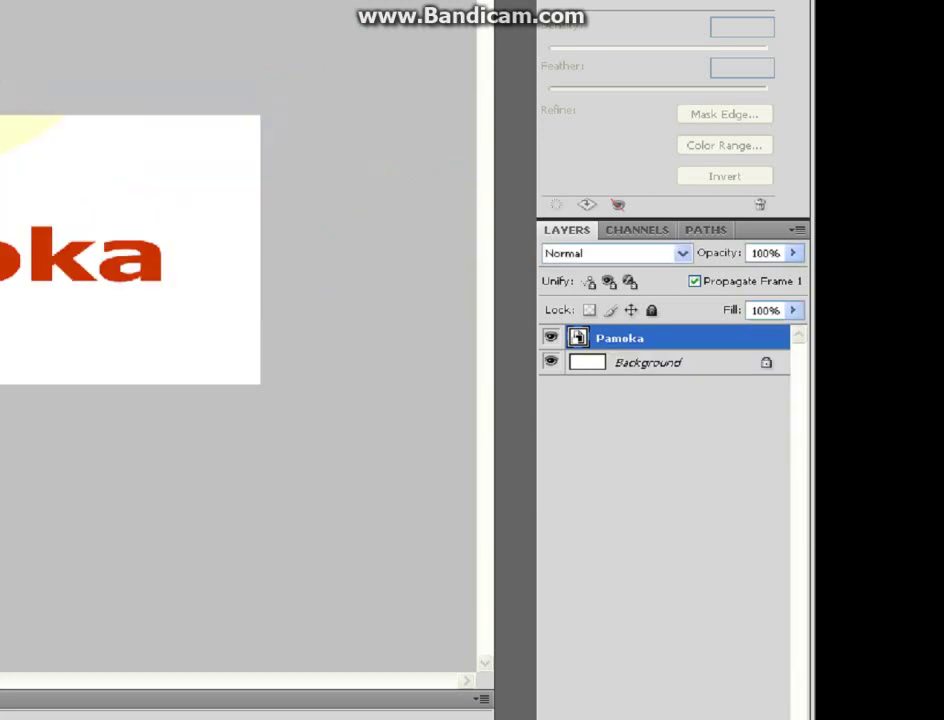
- Duplicate the topmost Pamoka smart object layer three more times within the same document
right_click(664, 337)
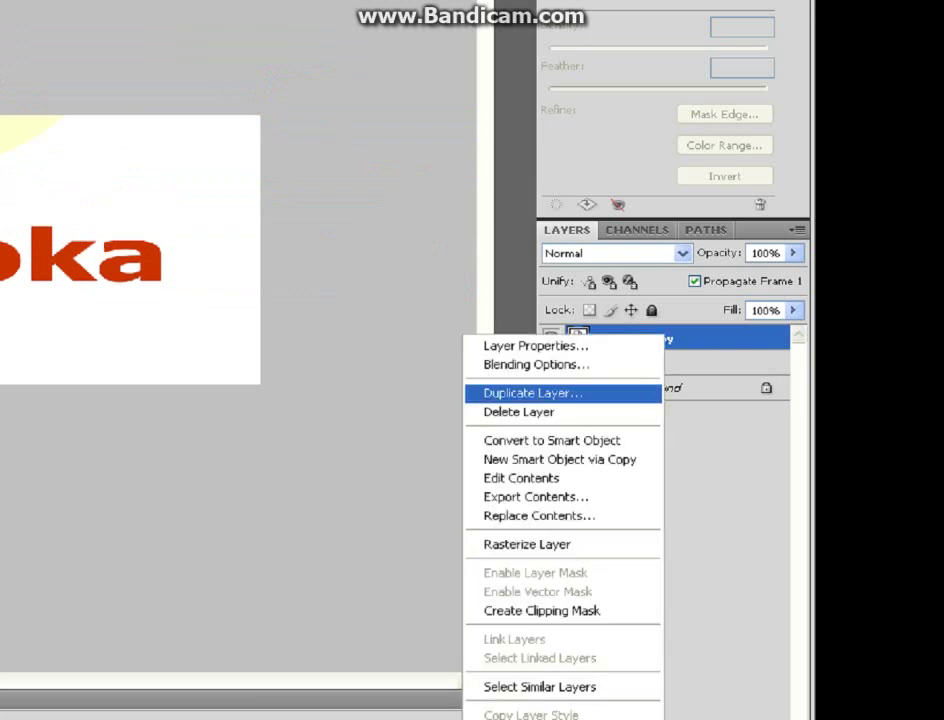
click(527, 392)
key(Return)
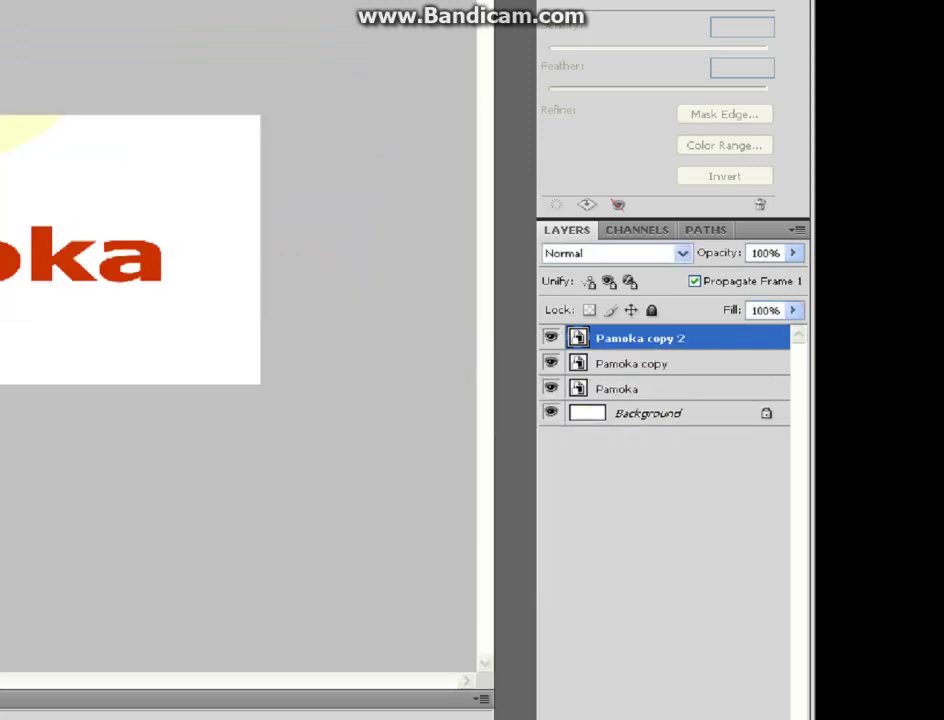
right_click(640, 338)
click(559, 405)
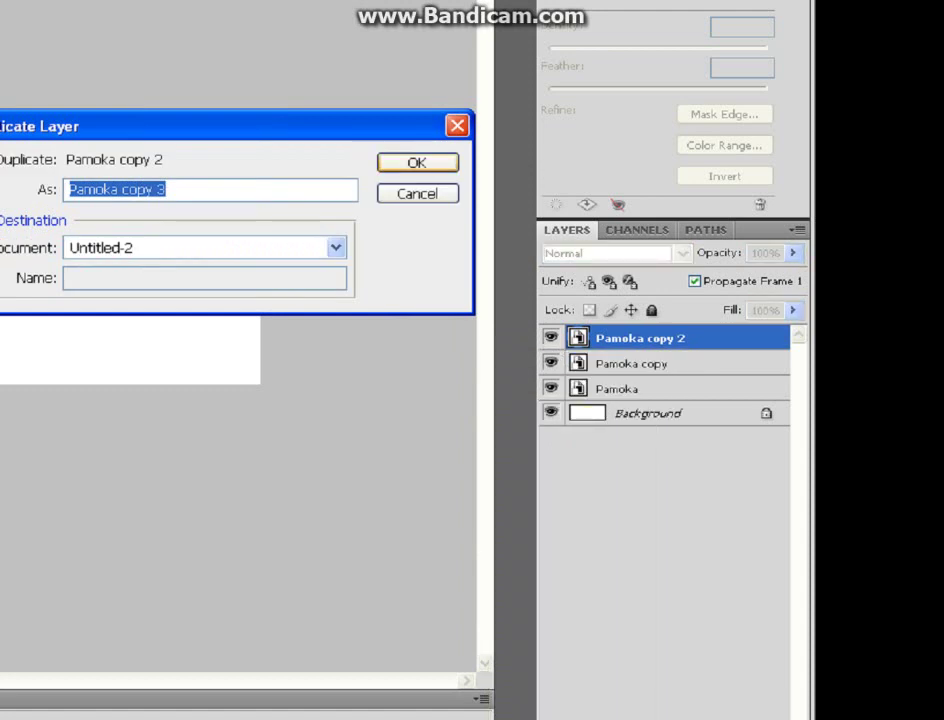
key(Return)
right_click(625, 338)
click(485, 398)
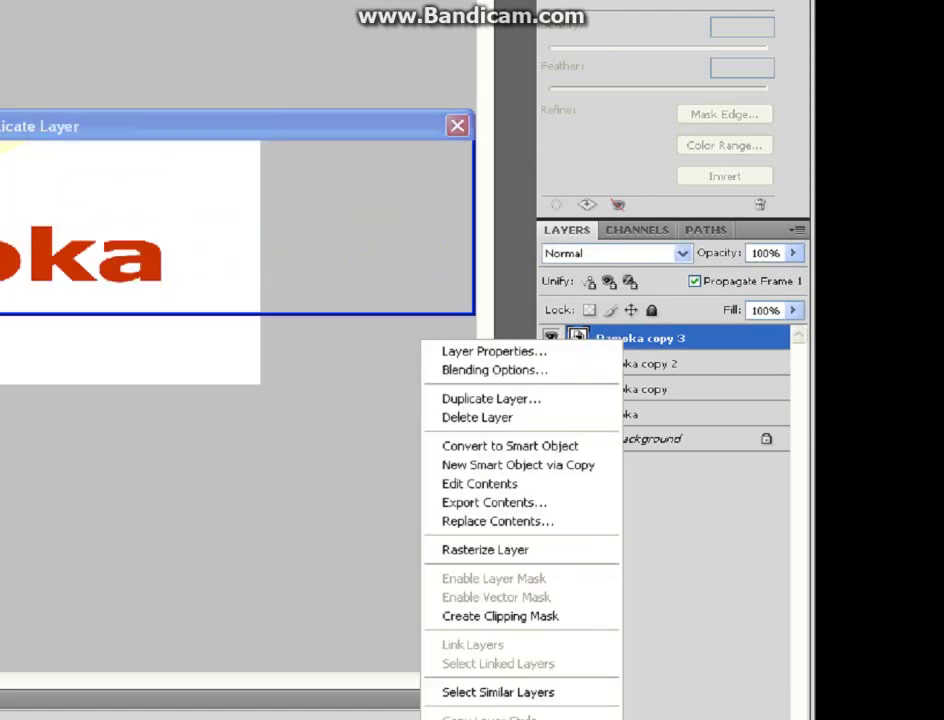
key(Return)
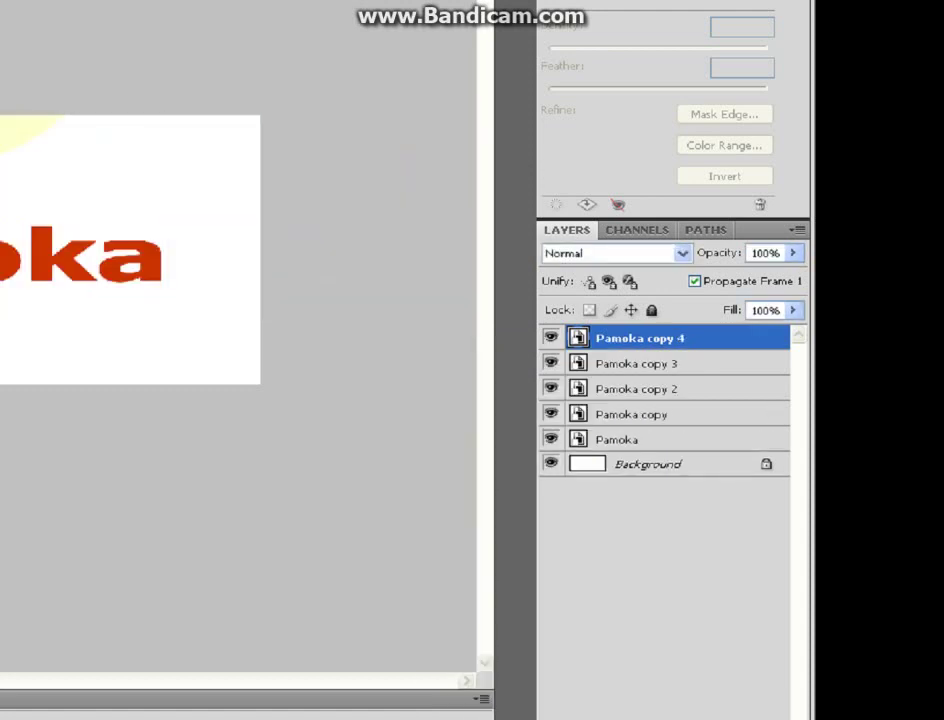
- Select the four Pamoka copies without the original layer and duplicate them together
click(625, 439)
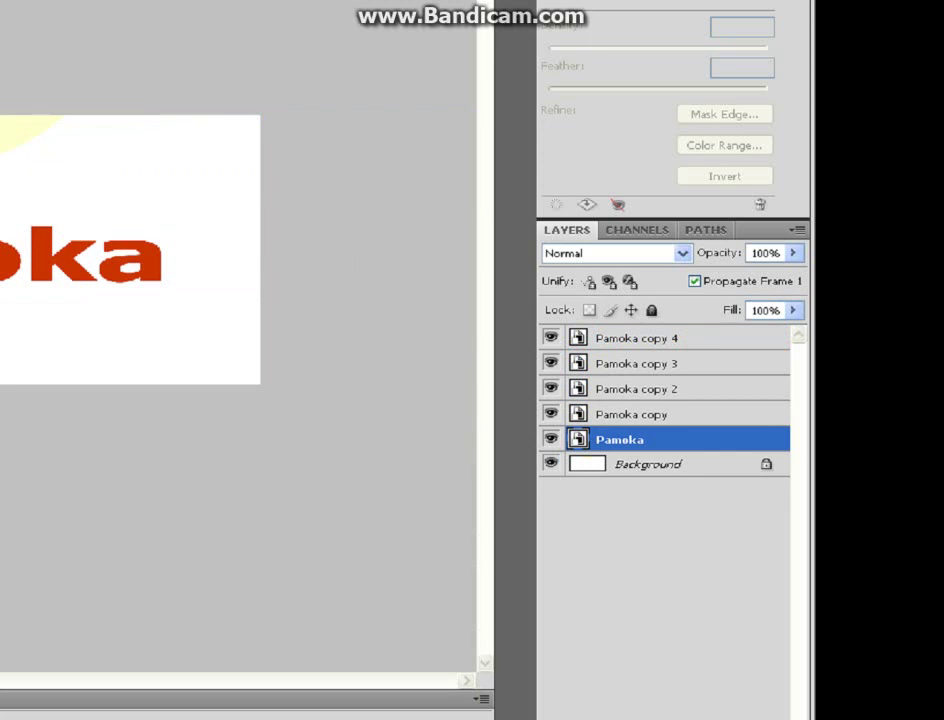
shift+click(640, 338)
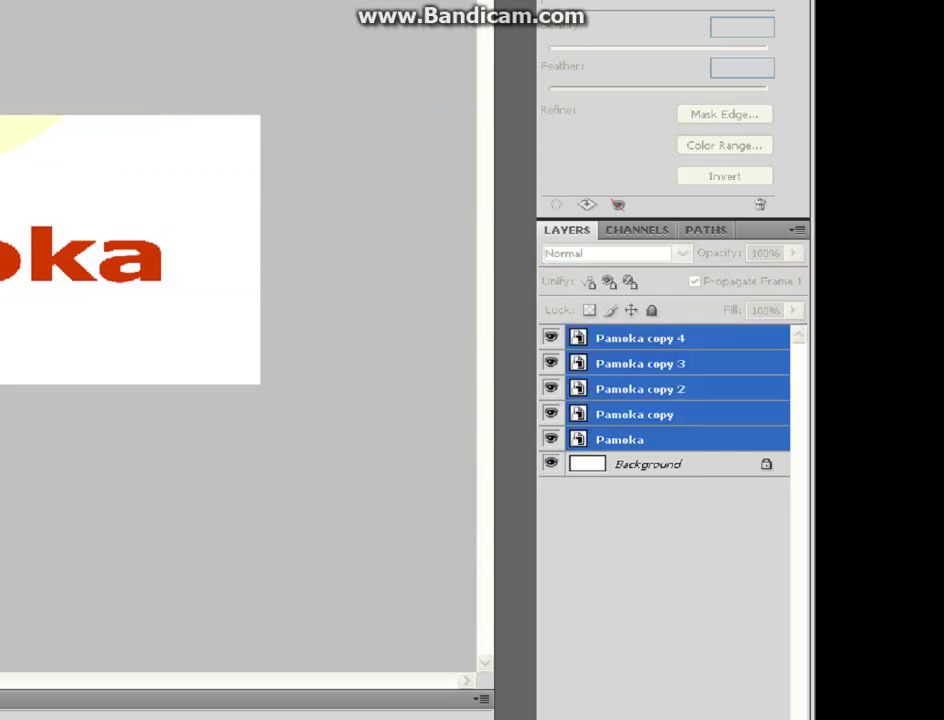
ctrl+click(625, 439)
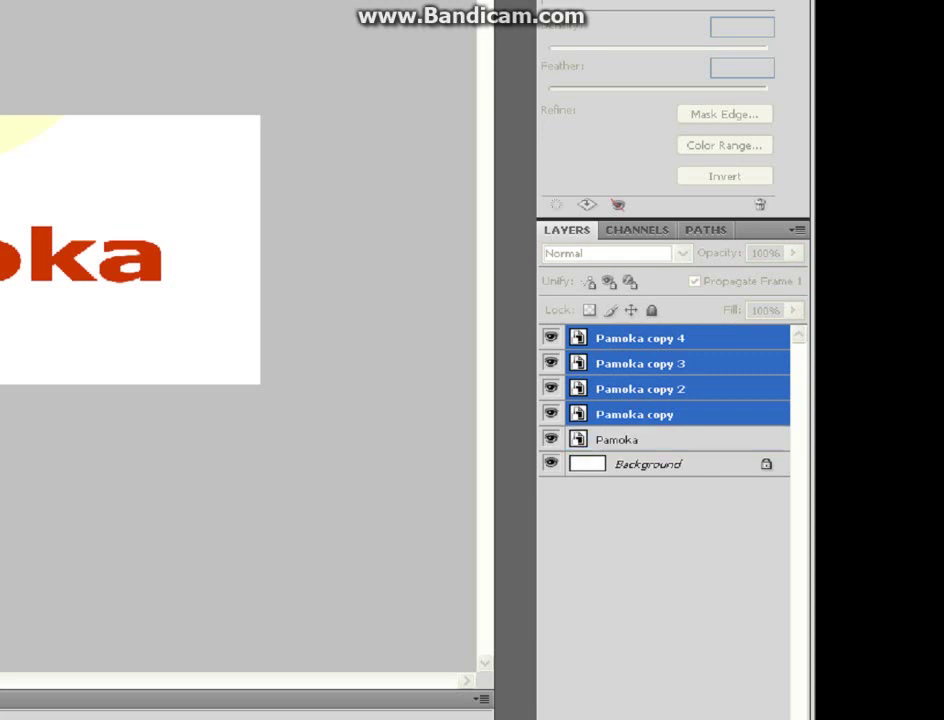
right_click(630, 404)
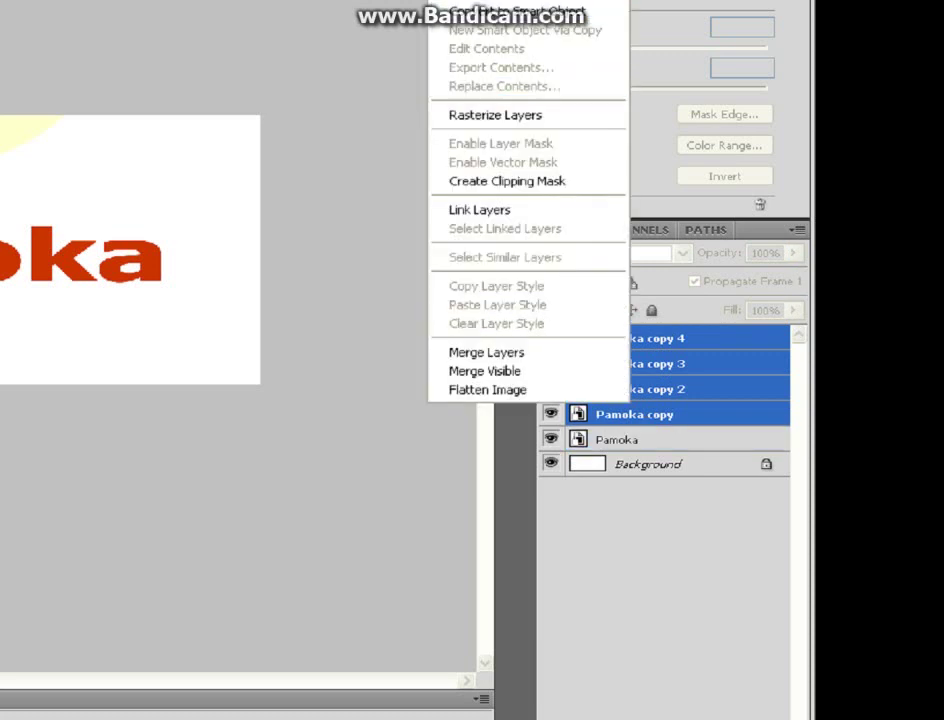
click(487, 0)
click(417, 193)
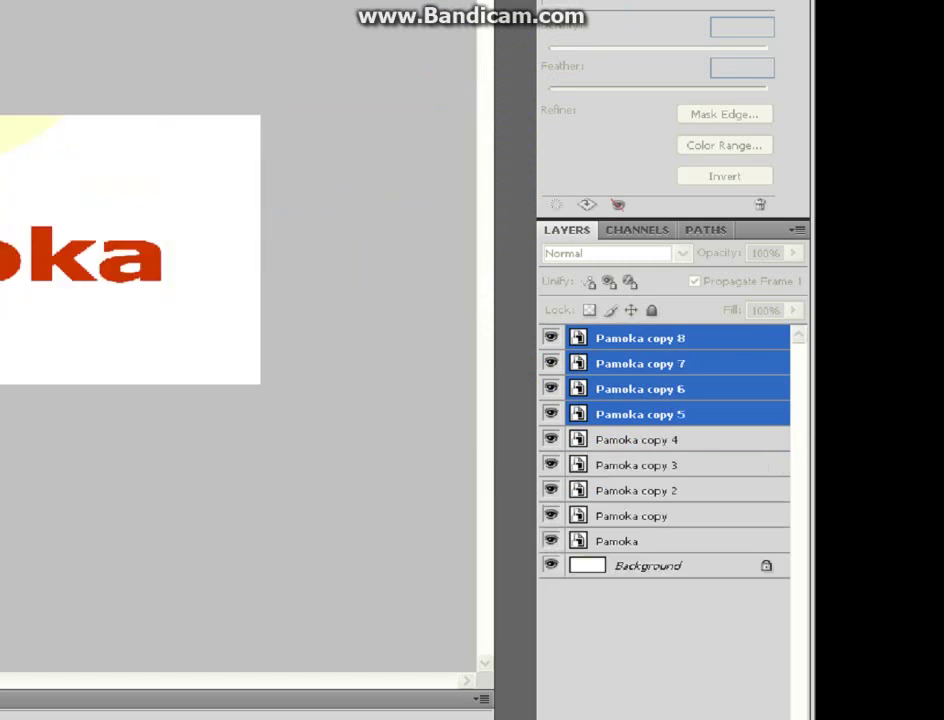
- Select all eight Pamoka copies above the original layer and combine them into one smart object
ctrl+click(640, 440)
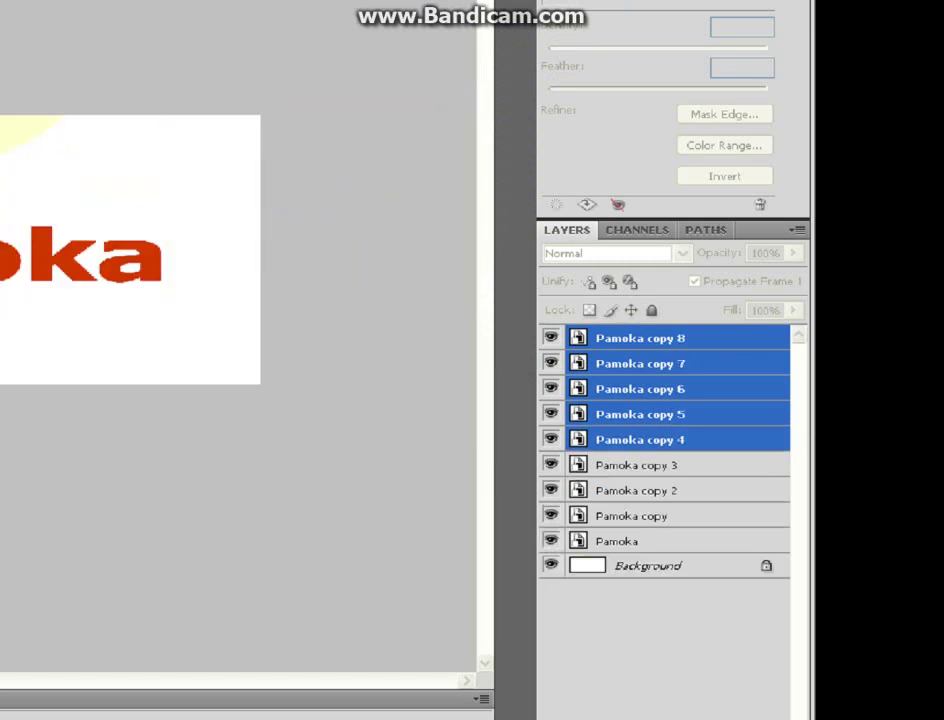
ctrl+click(640, 465)
ctrl+click(640, 490)
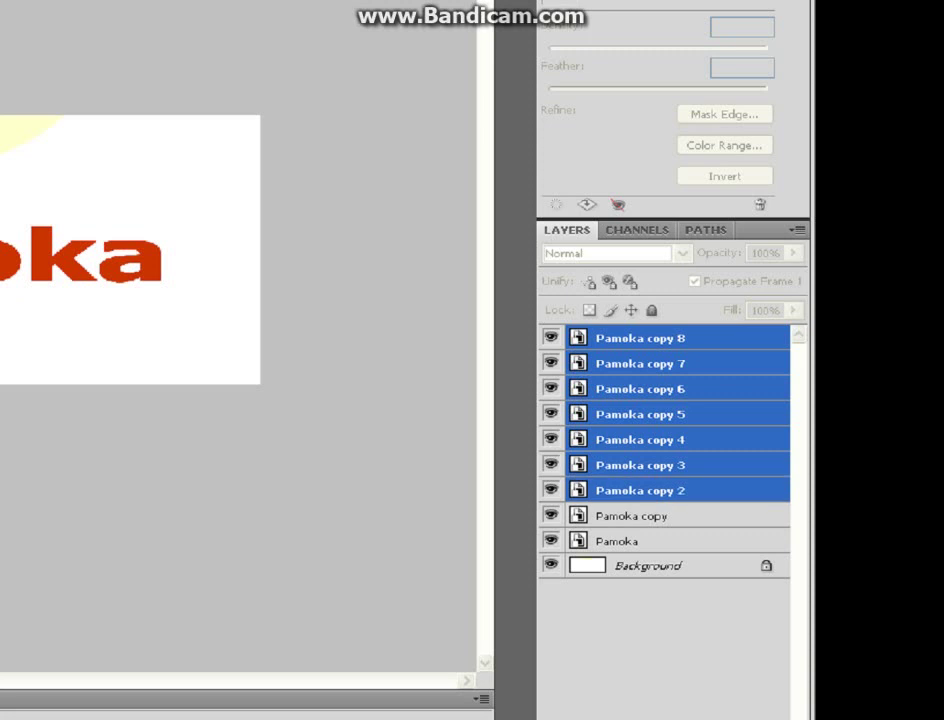
ctrl+click(640, 516)
right_click(628, 490)
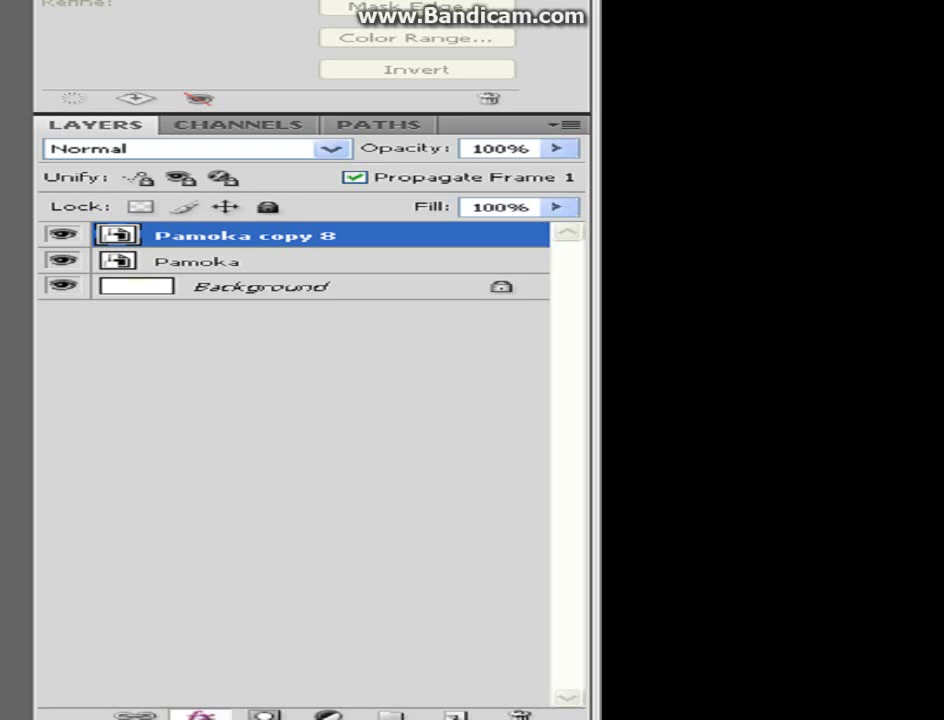
- Add a drop shadow and a gradient overlay to the combined Pamoka layer, using the Transparent Rainbow gradient preset
click(201, 716)
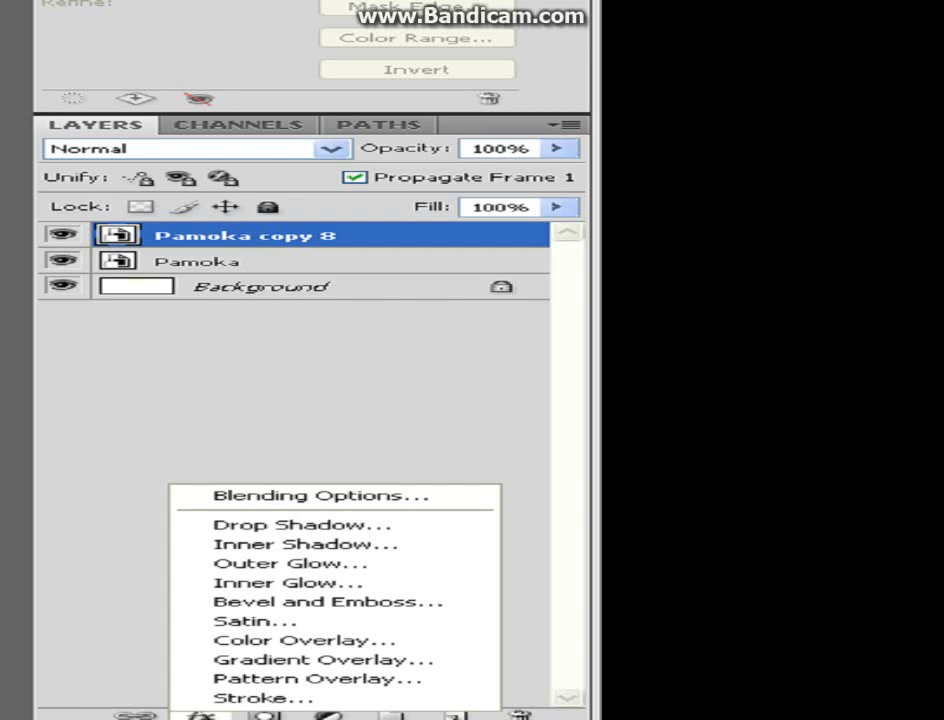
click(302, 524)
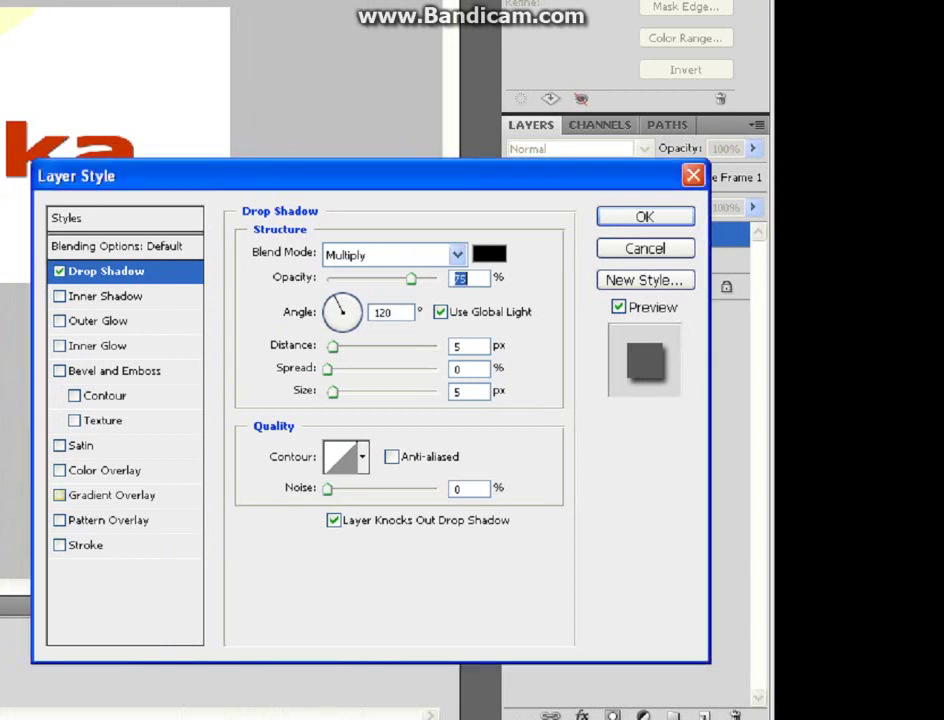
click(111, 496)
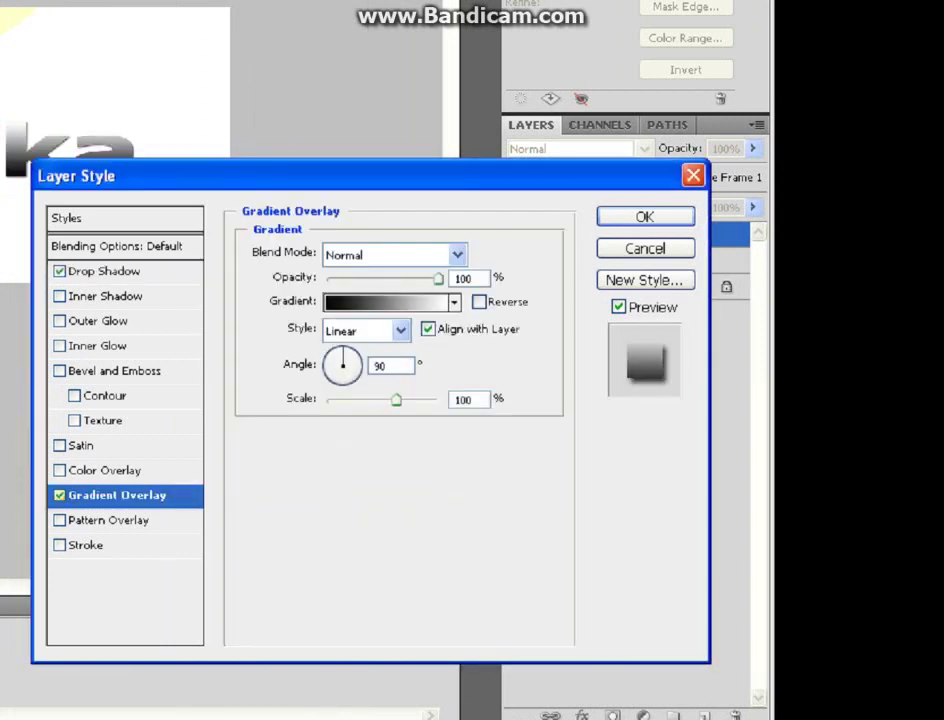
click(387, 302)
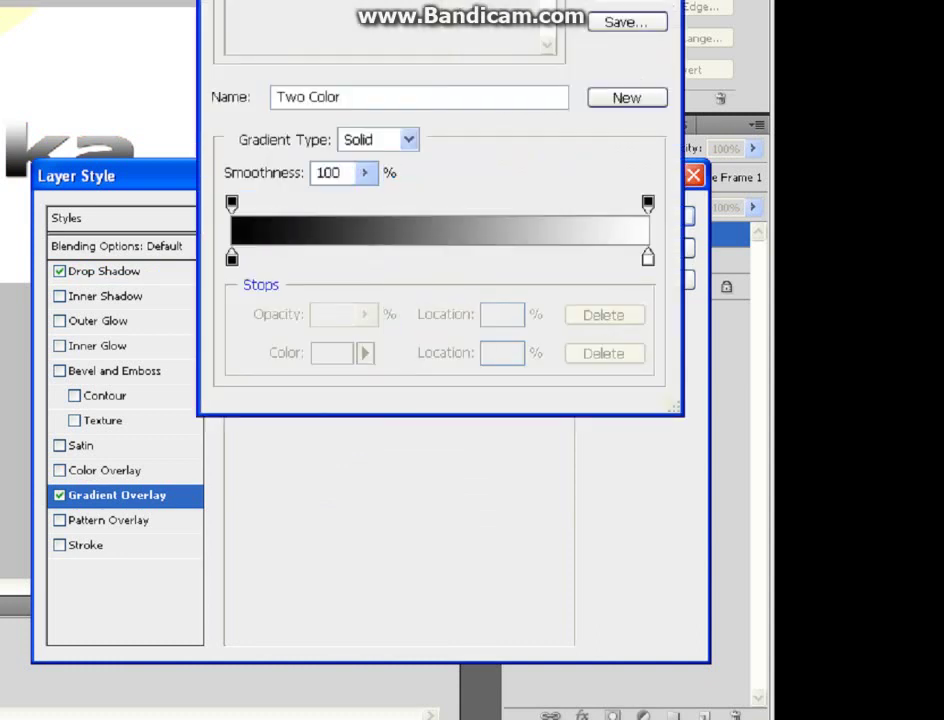
drag(430, 0, 413, 137)
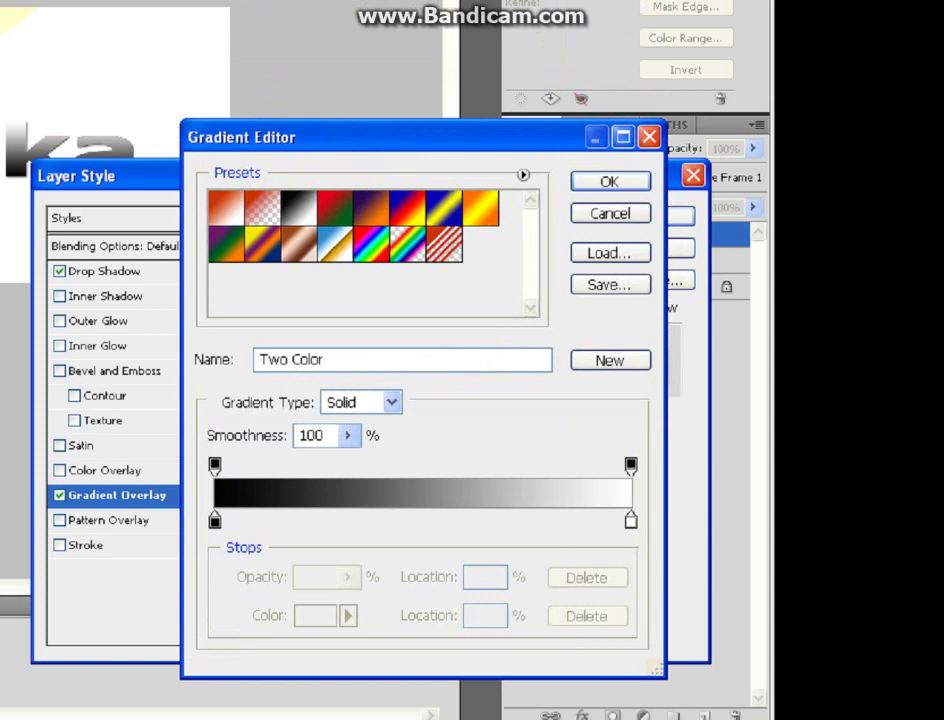
click(371, 244)
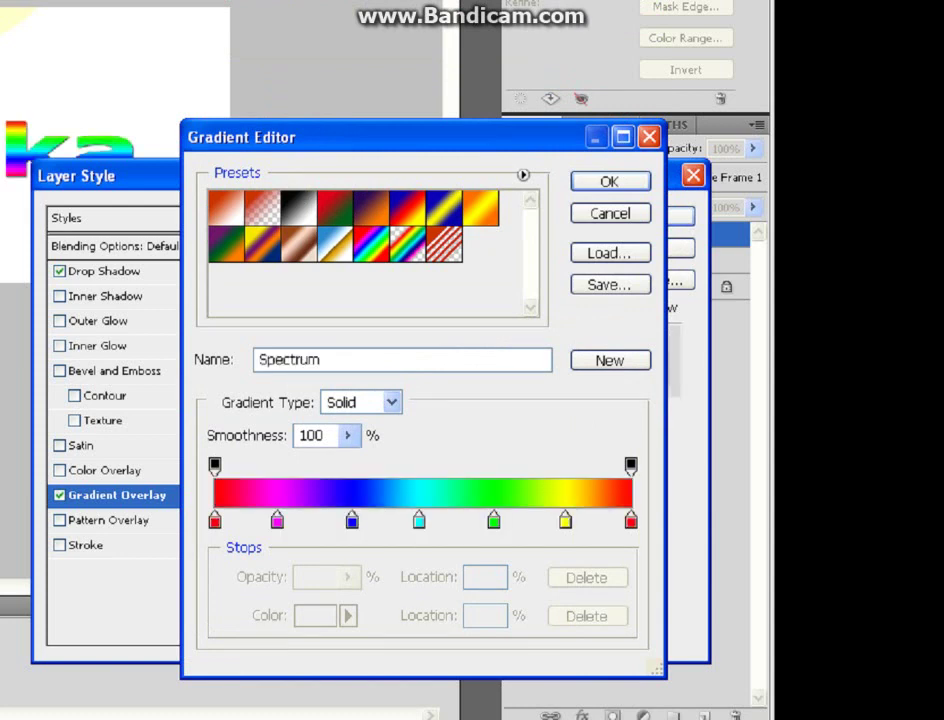
click(444, 244)
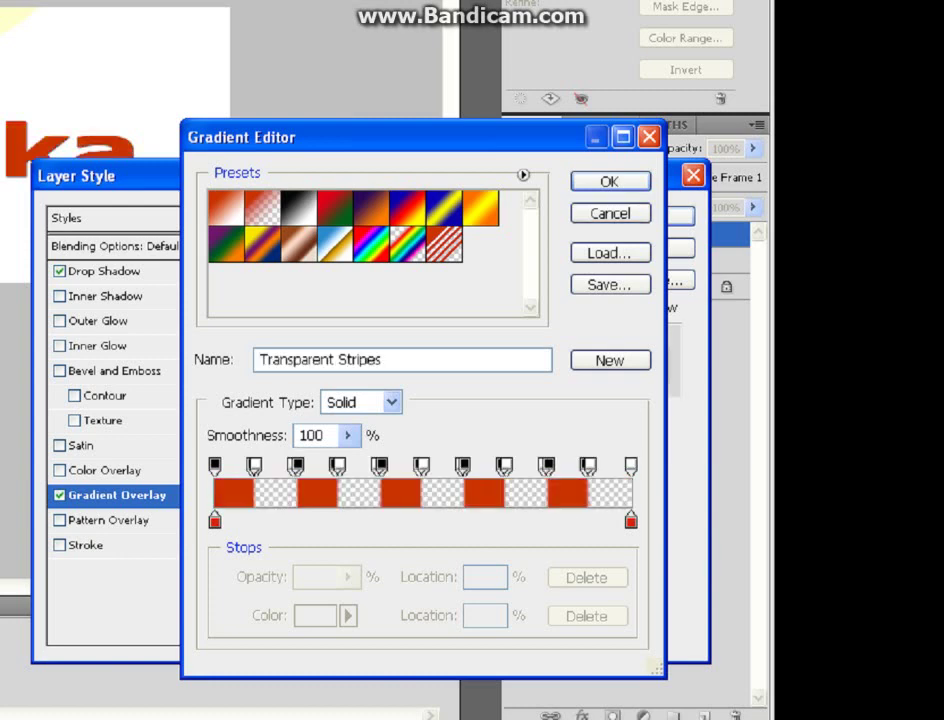
click(407, 243)
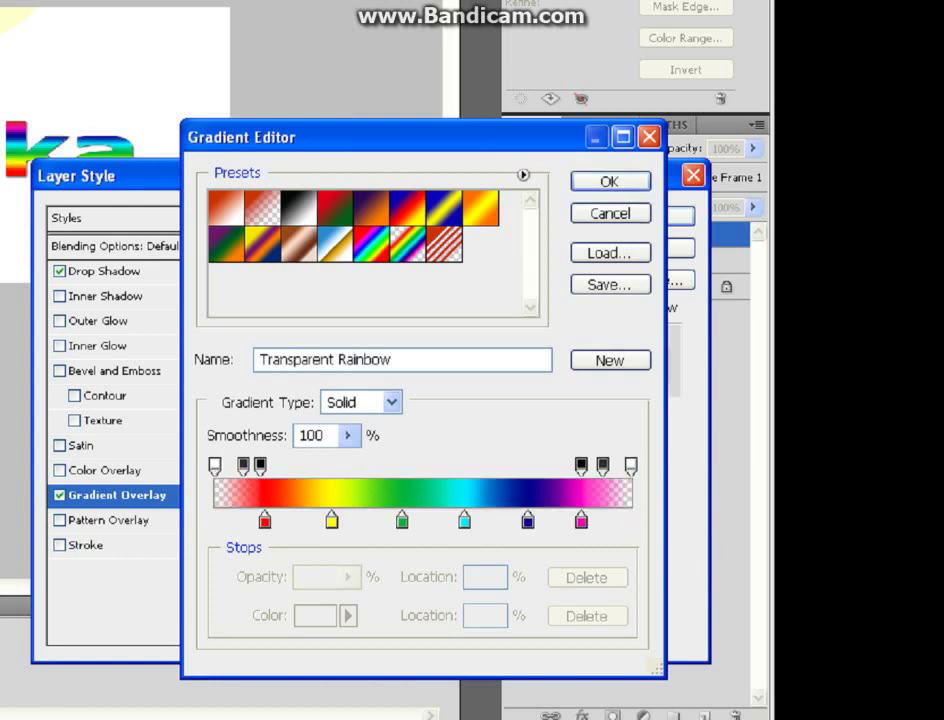
drag(300, 145, 370, 104)
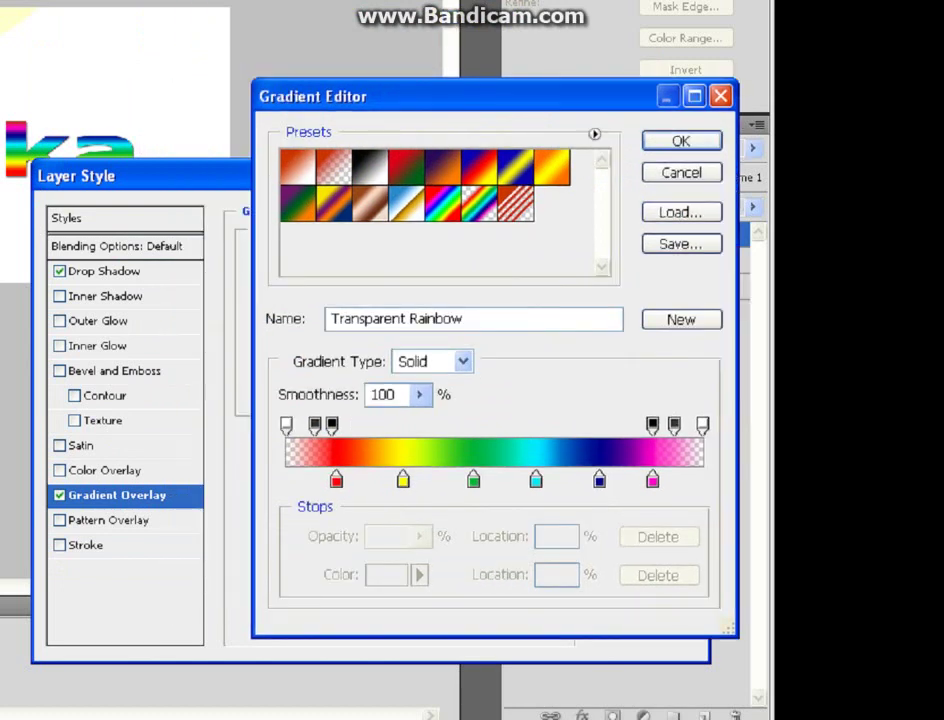
- Remove the magenta stop and gather the other colour stops at the cyan one for a hard green-to-cyan split, accepting the custom gradient
drag(336, 480, 533, 480)
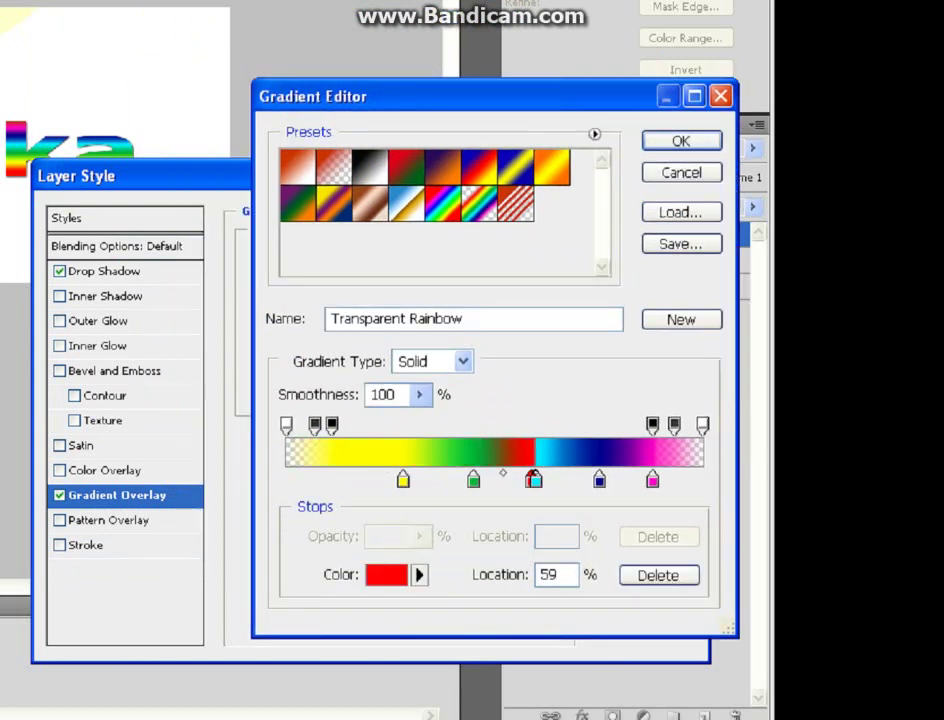
drag(652, 481, 615, 530)
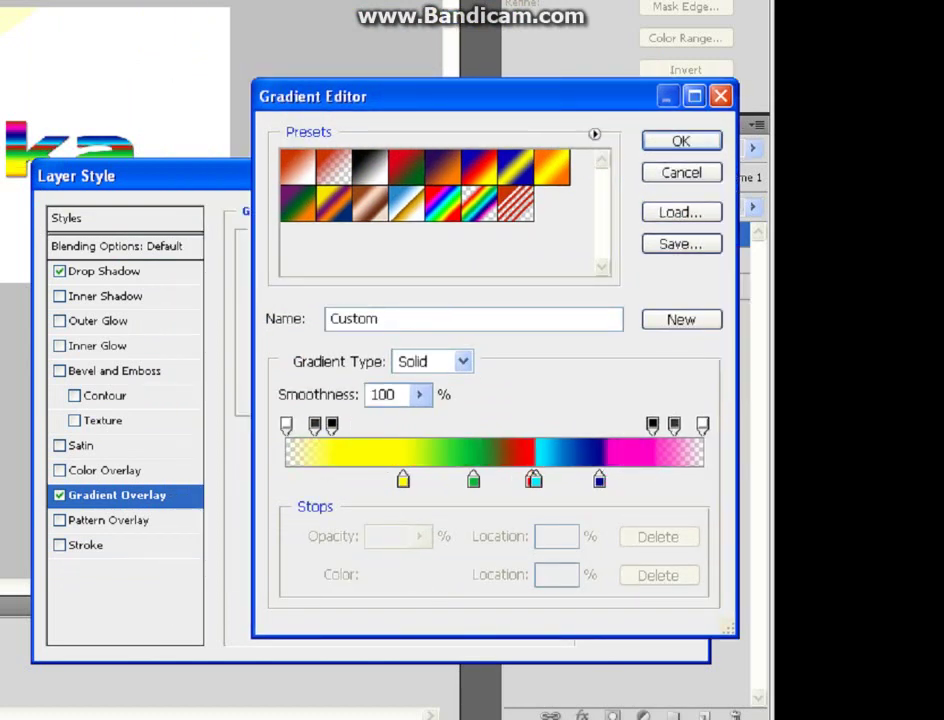
click(473, 480)
drag(473, 480, 532, 480)
drag(403, 480, 536, 480)
drag(599, 480, 535, 480)
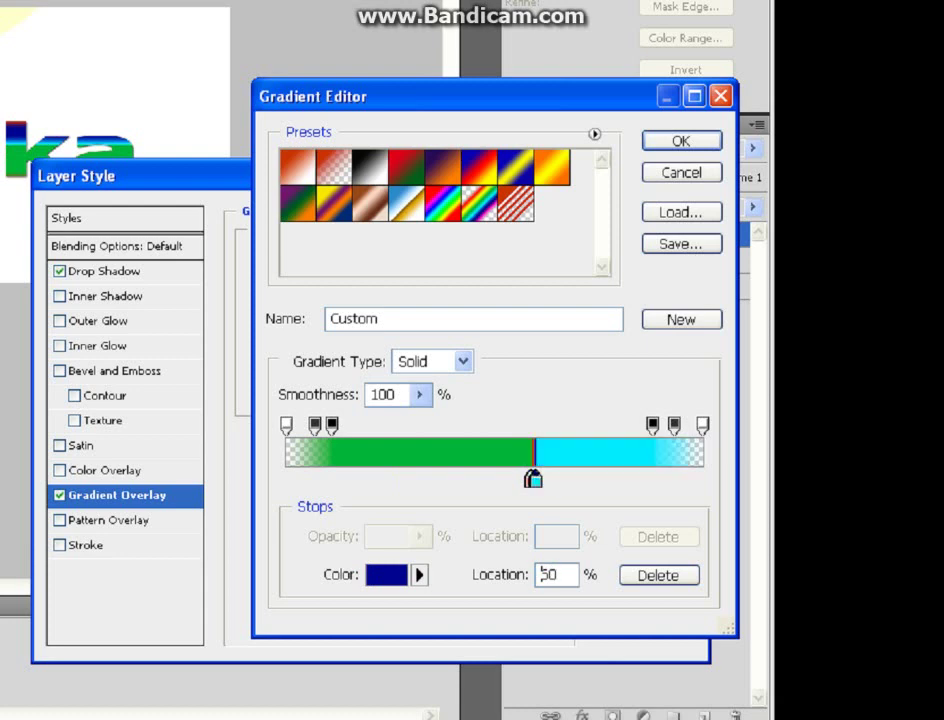
key(Return)
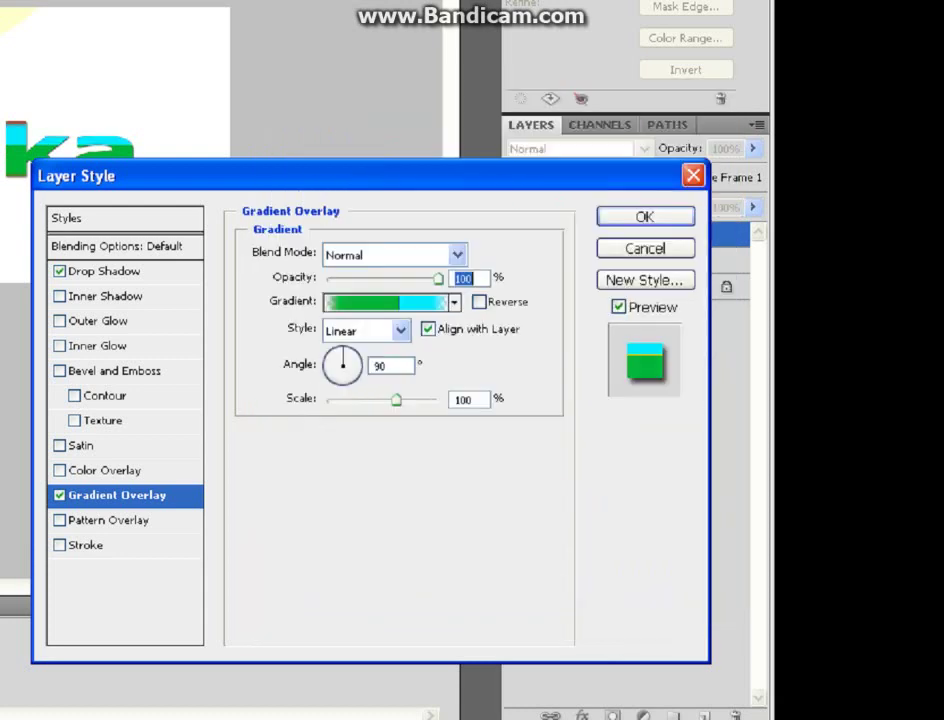
- Set the drop shadow to 77% opacity, 55 px distance, 100% spread, 0 px size and 0% noise, and apply the layer style
click(106, 271)
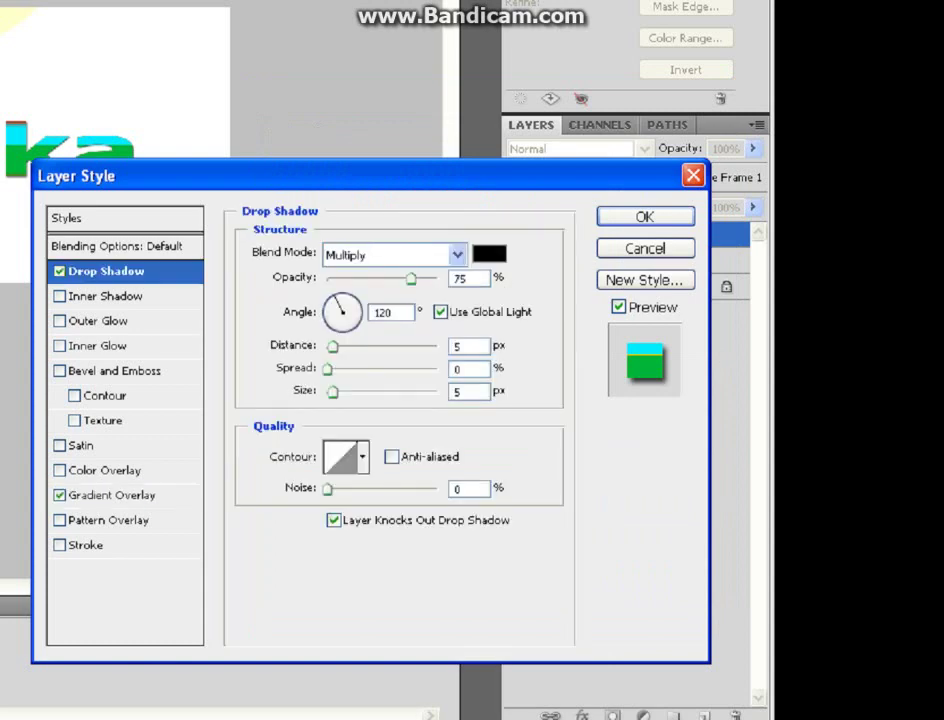
drag(333, 346, 386, 346)
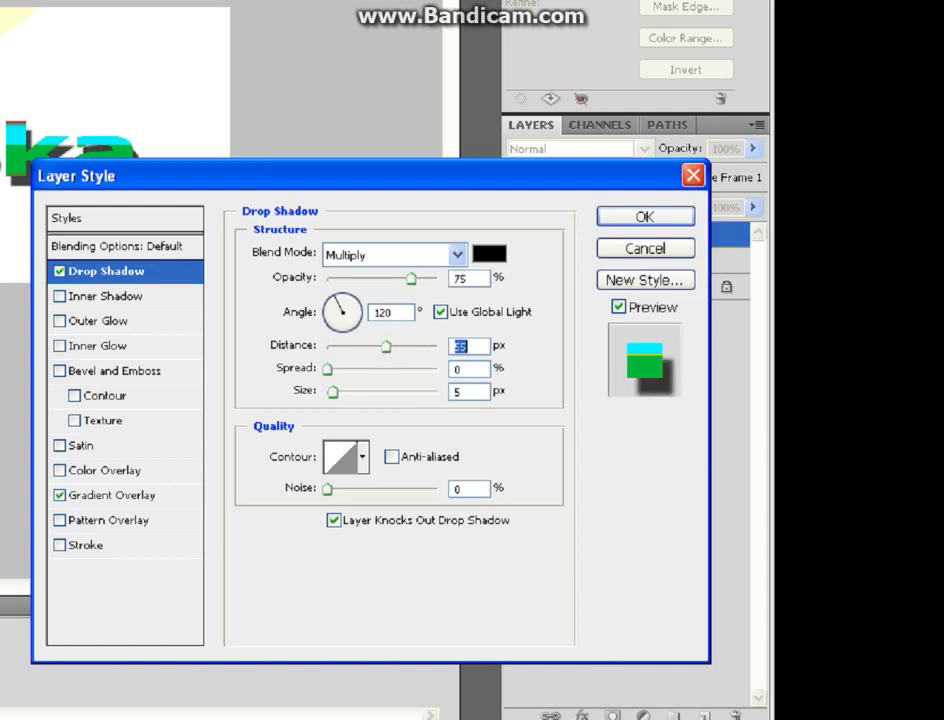
drag(327, 369, 438, 369)
mouse_move(333, 392)
mouse_down()
mouse_move(435, 392)
mouse_move(327, 392)
mouse_up()
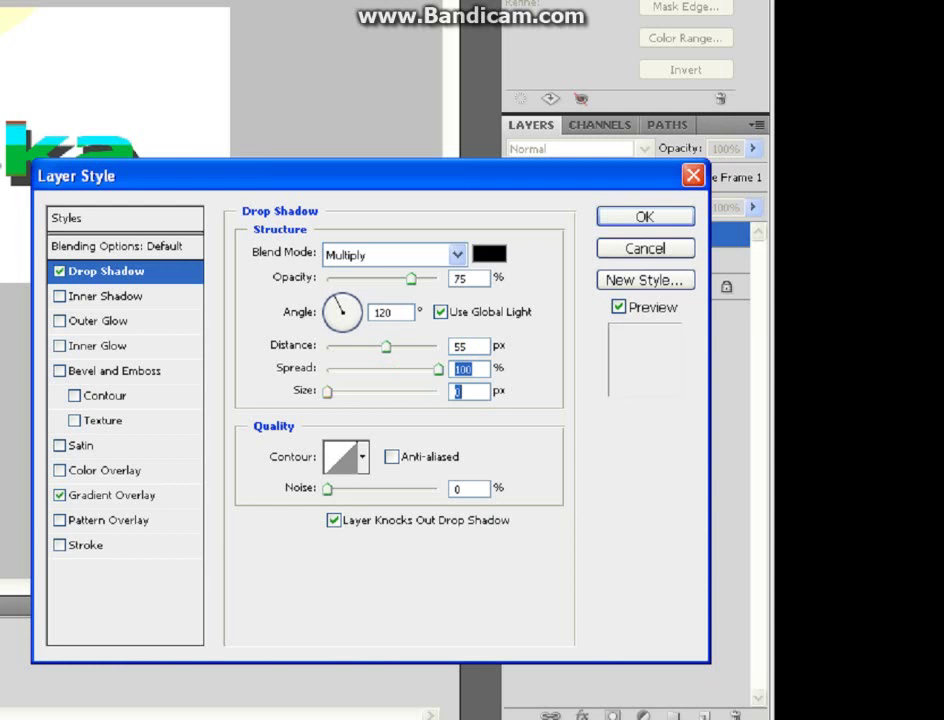
drag(411, 278, 438, 278)
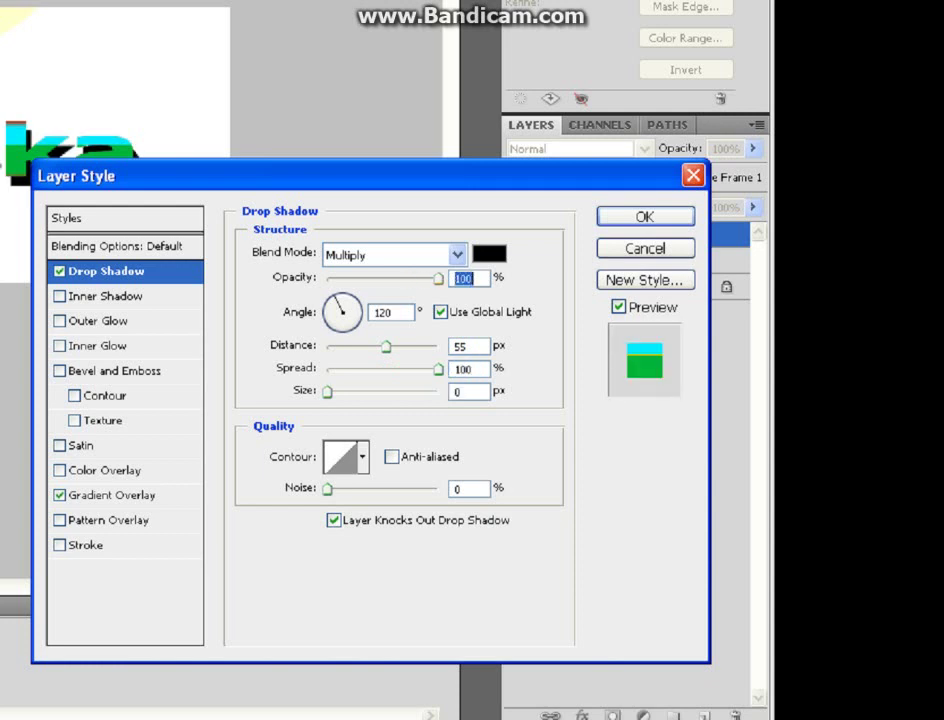
drag(327, 488, 426, 488)
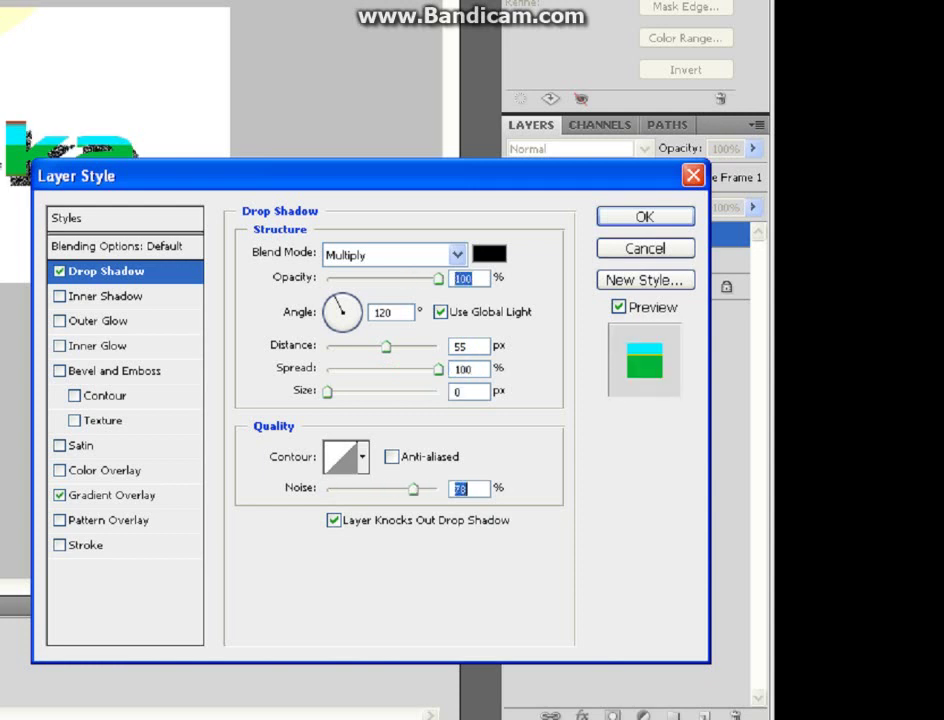
key(BackSpace)
text(0)
drag(438, 279, 412, 279)
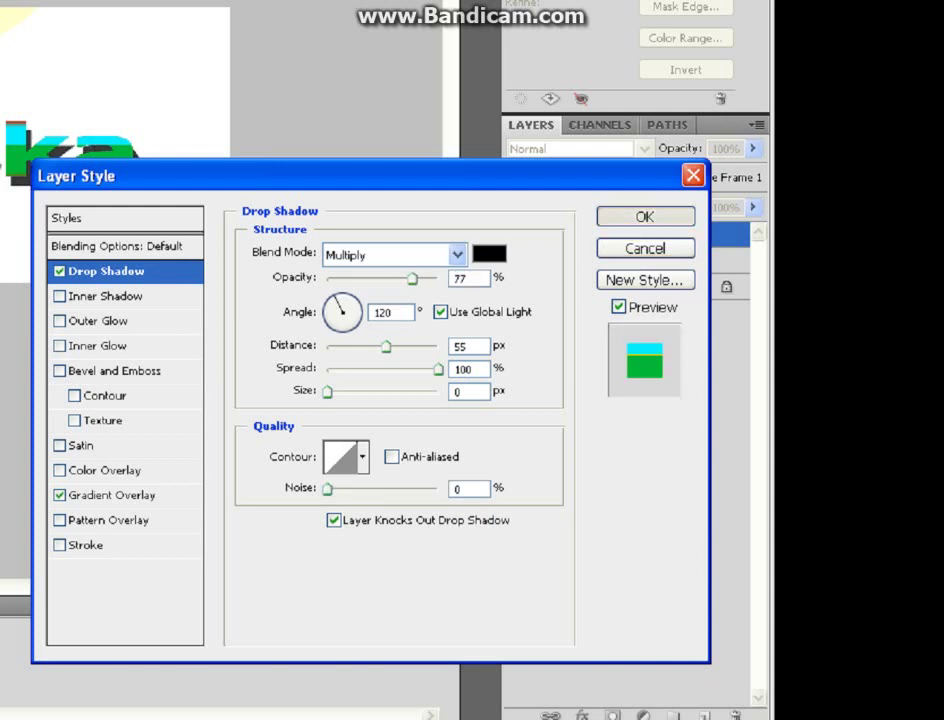
key(Return)
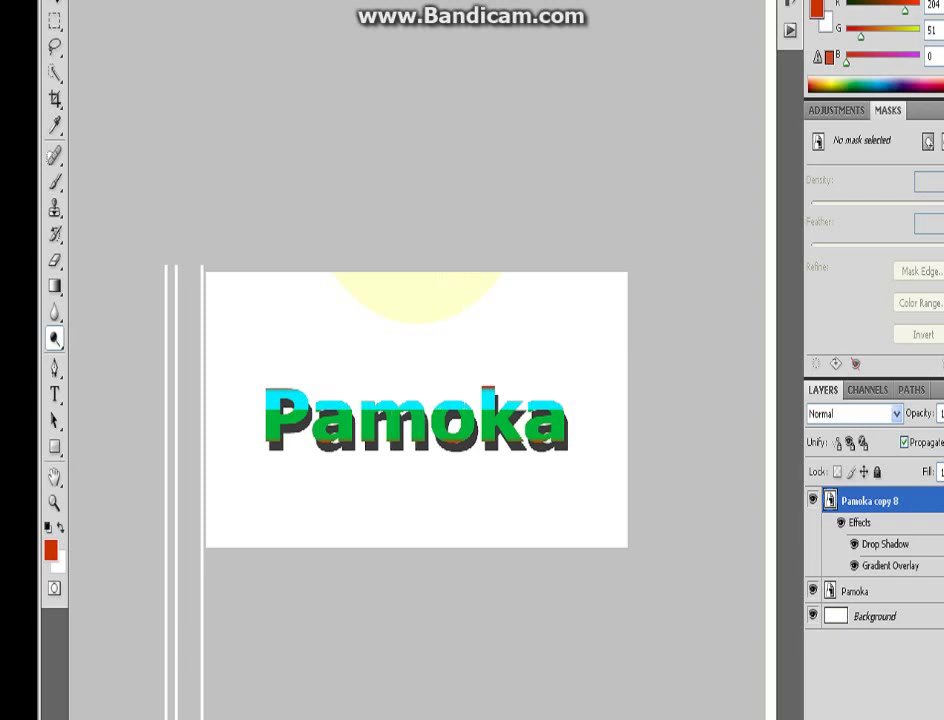
- Select the Background layer, keeping it as a locked background
double_click(876, 616)
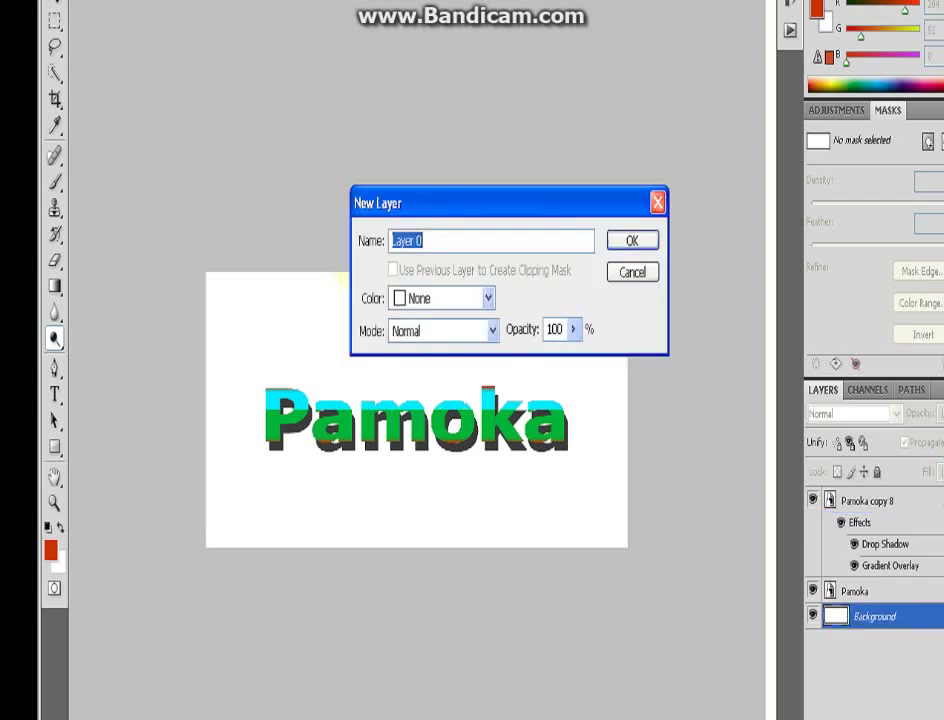
key(Escape)
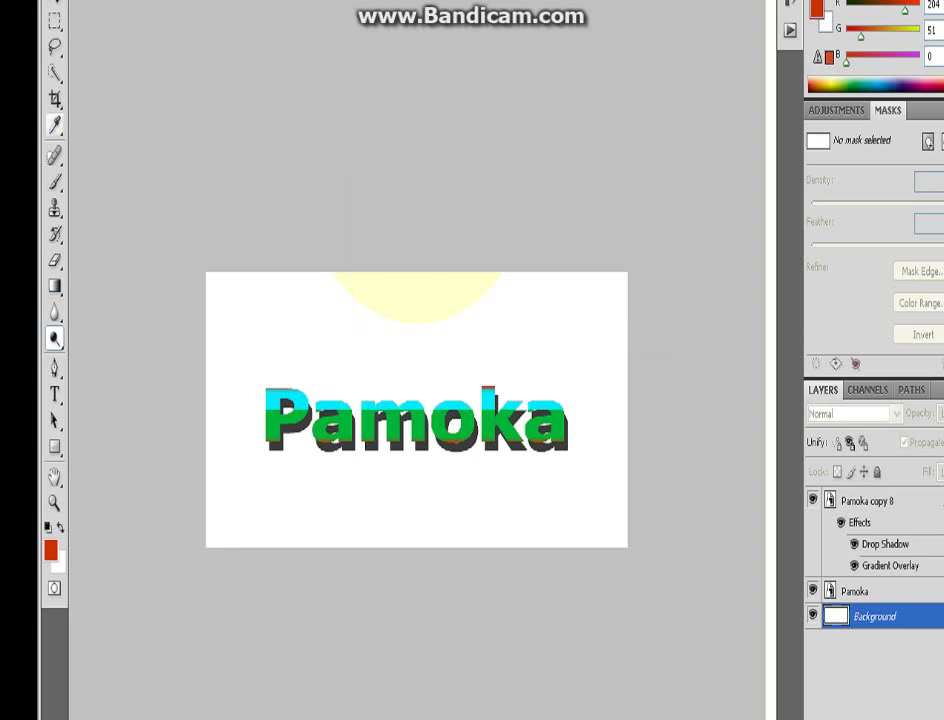
- Set the foreground colour to light mint green 99ffcc and paint the whole Background layer with a large brush
click(55, 125)
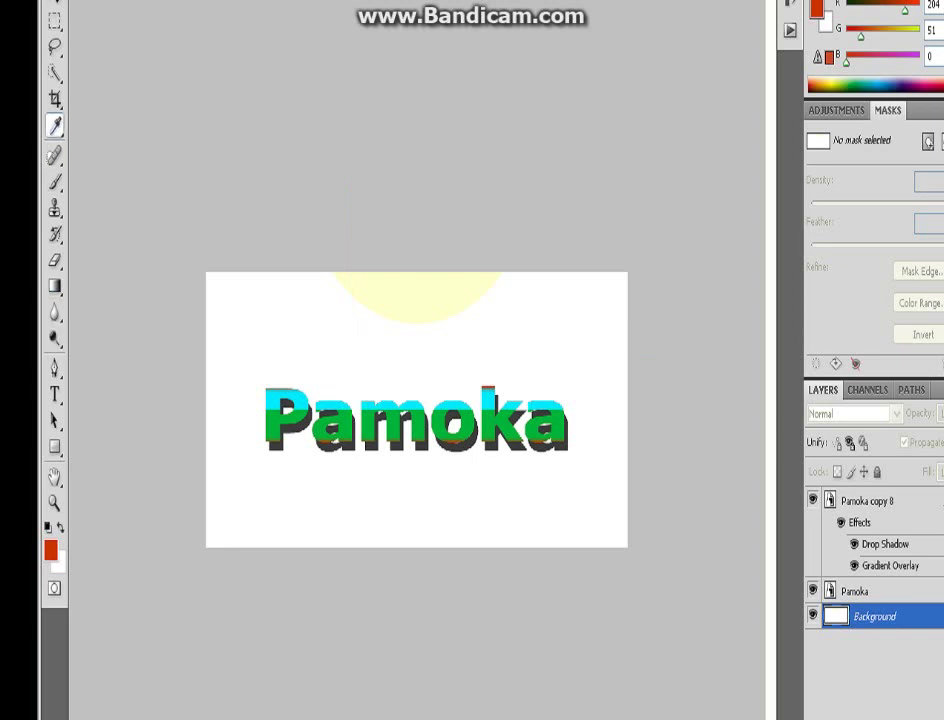
click(51, 550)
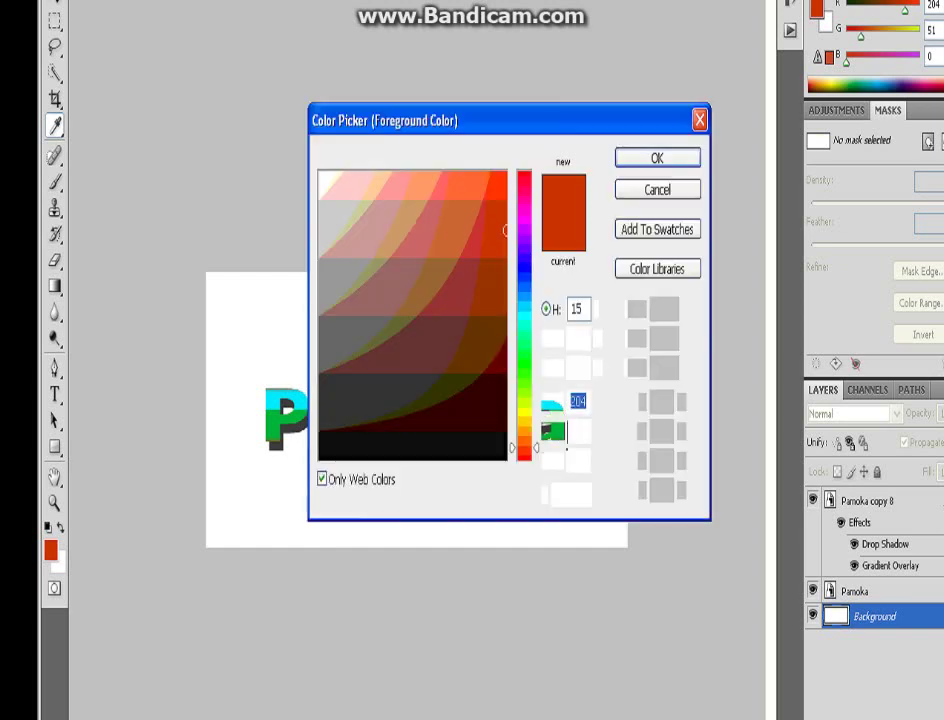
drag(525, 328, 525, 338)
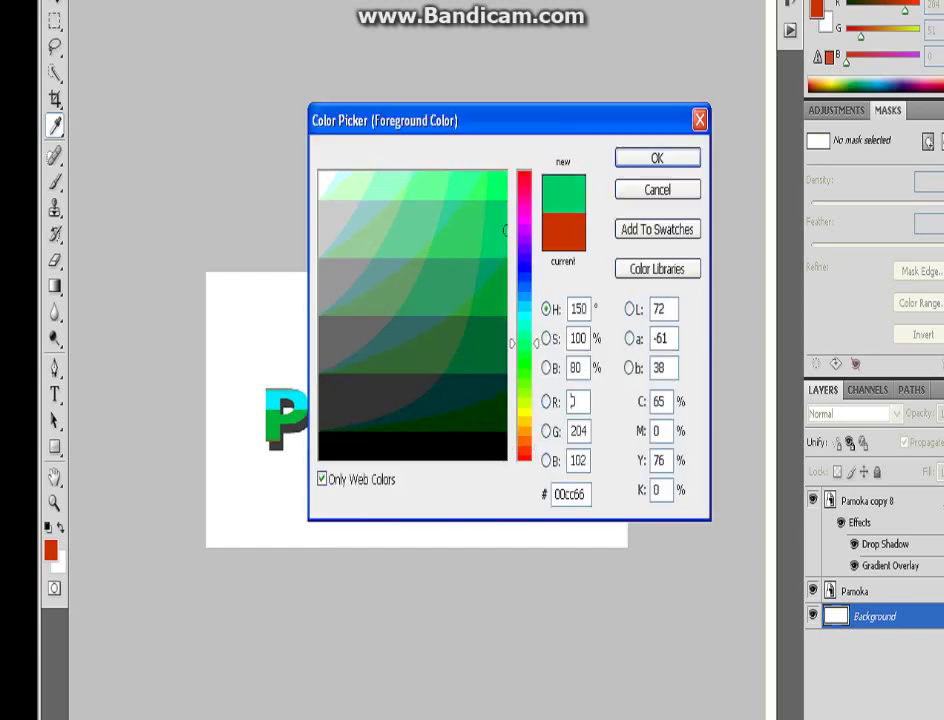
drag(430, 182, 378, 189)
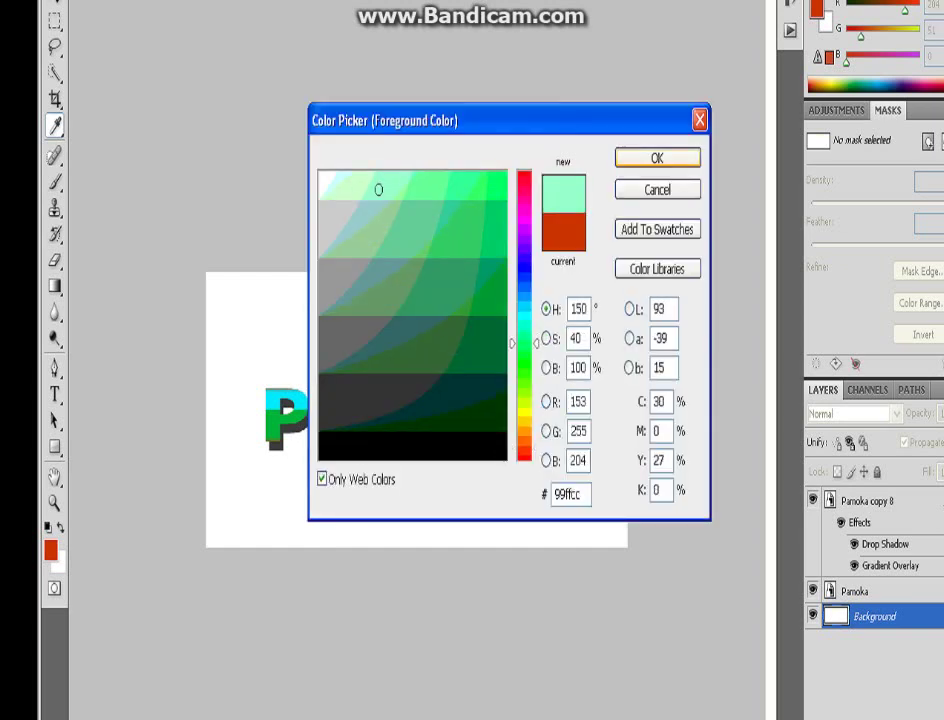
key(Return)
key(b)
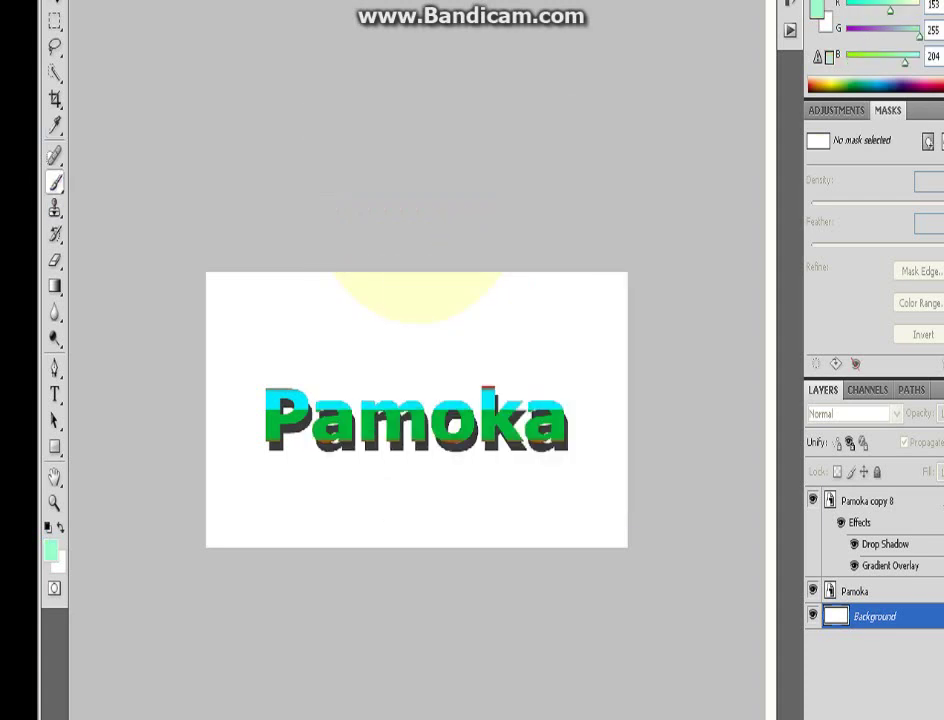
click(677, 409)
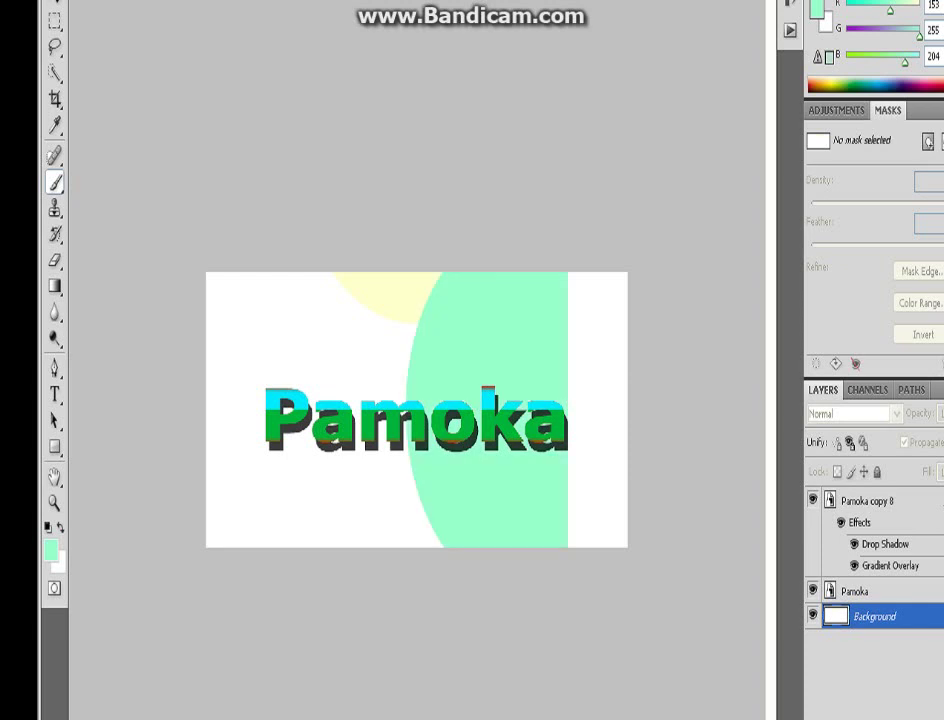
click(436, 379)
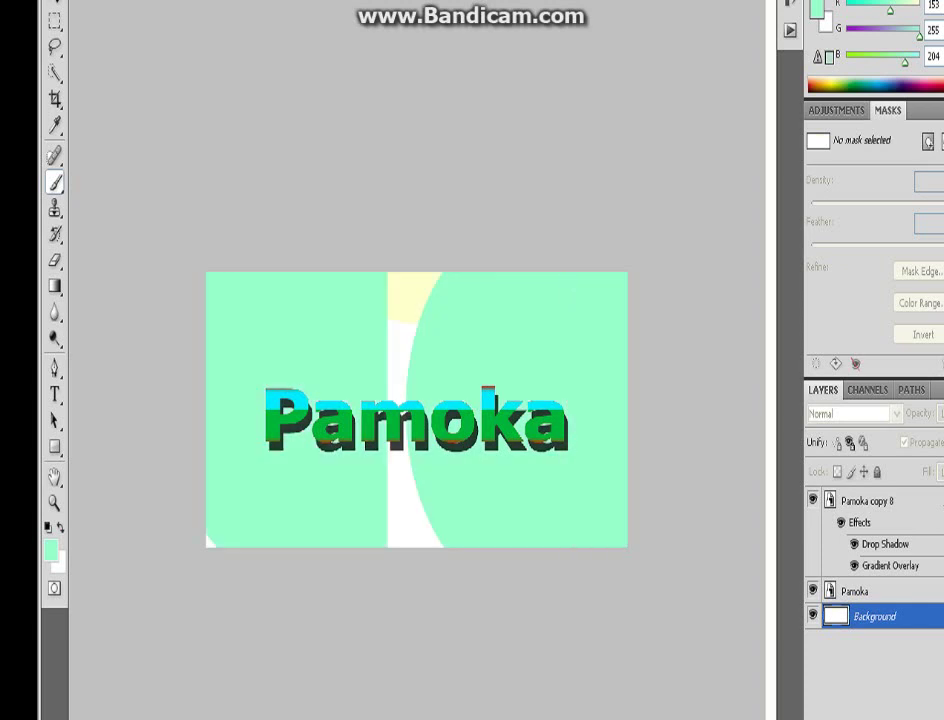
click(420, 398)
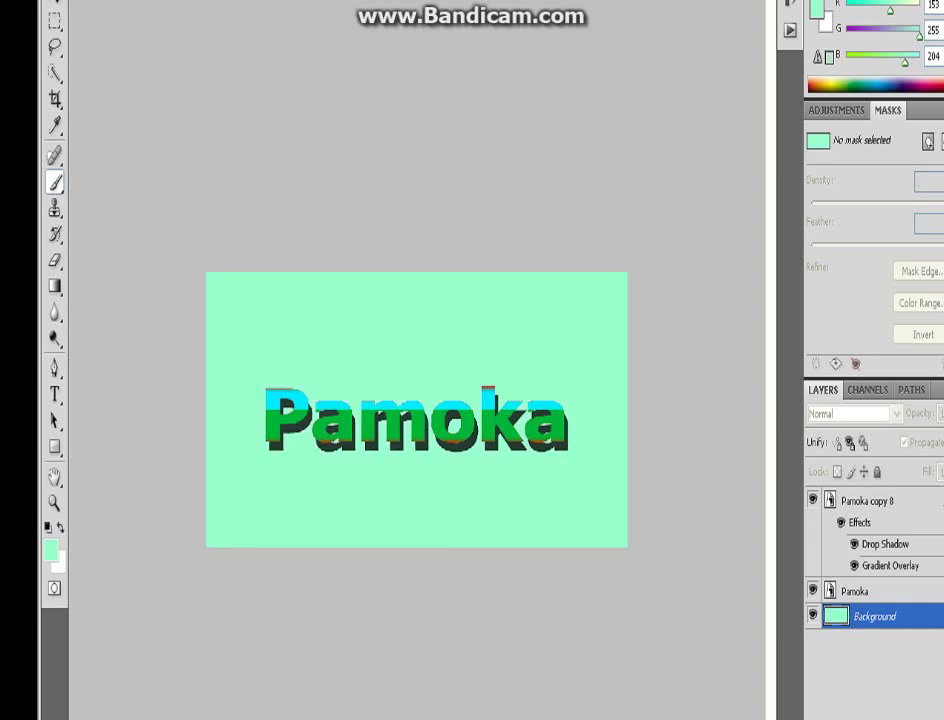
- Set the foreground colour to lime green (RGB 153, 255, 0) and paint one large round dab at the centre of the Background layer
click(51, 550)
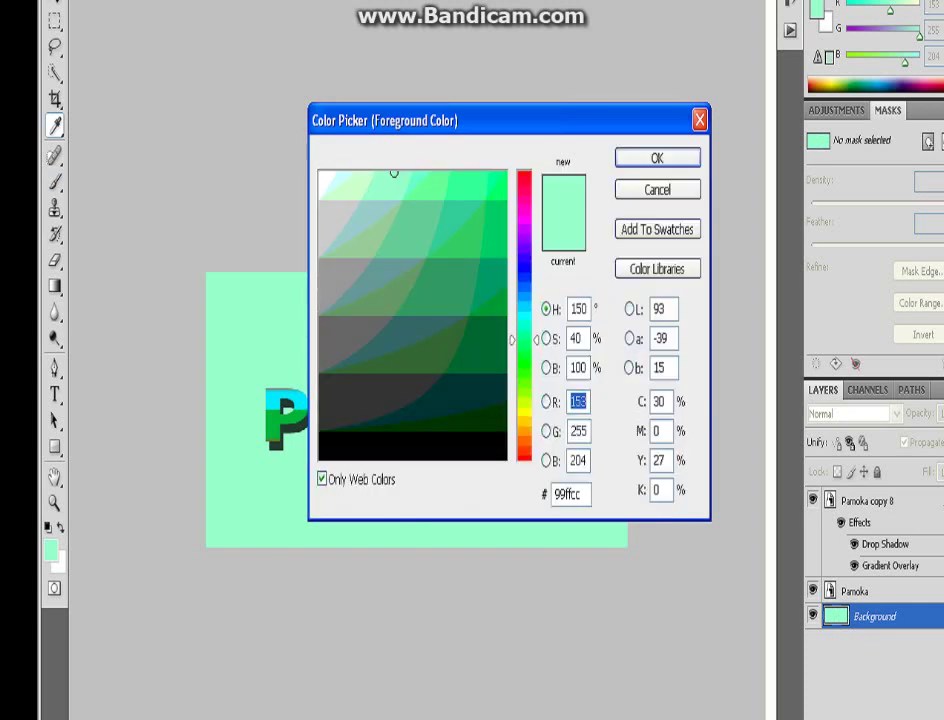
click(525, 391)
click(506, 194)
click(657, 158)
key(Return)
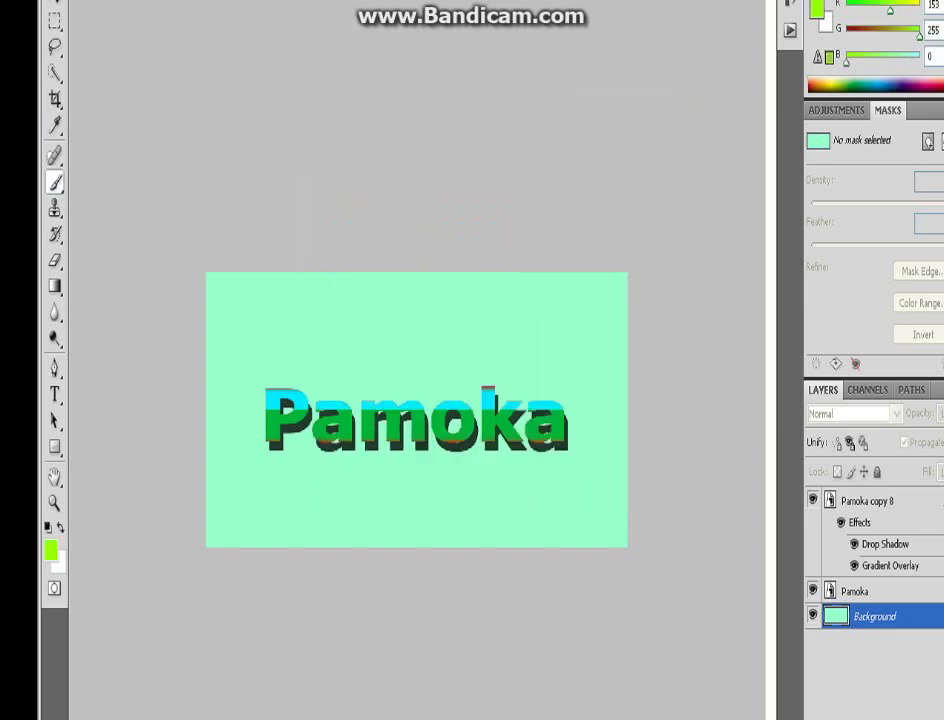
click(414, 410)
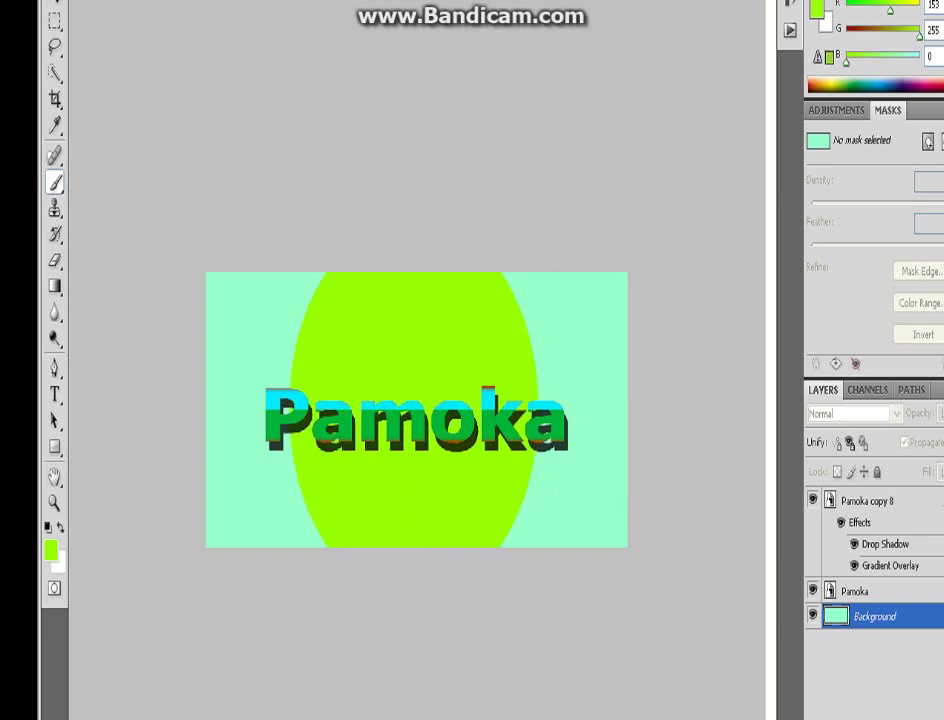
key(i)
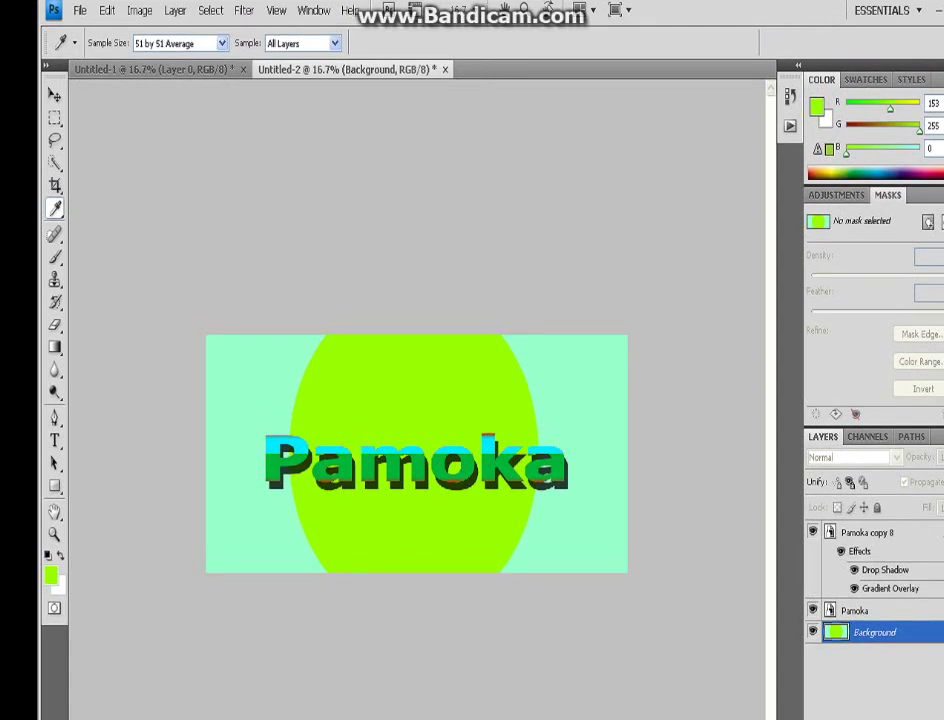
- Open the Filter Gallery for the Background layer
click(244, 11)
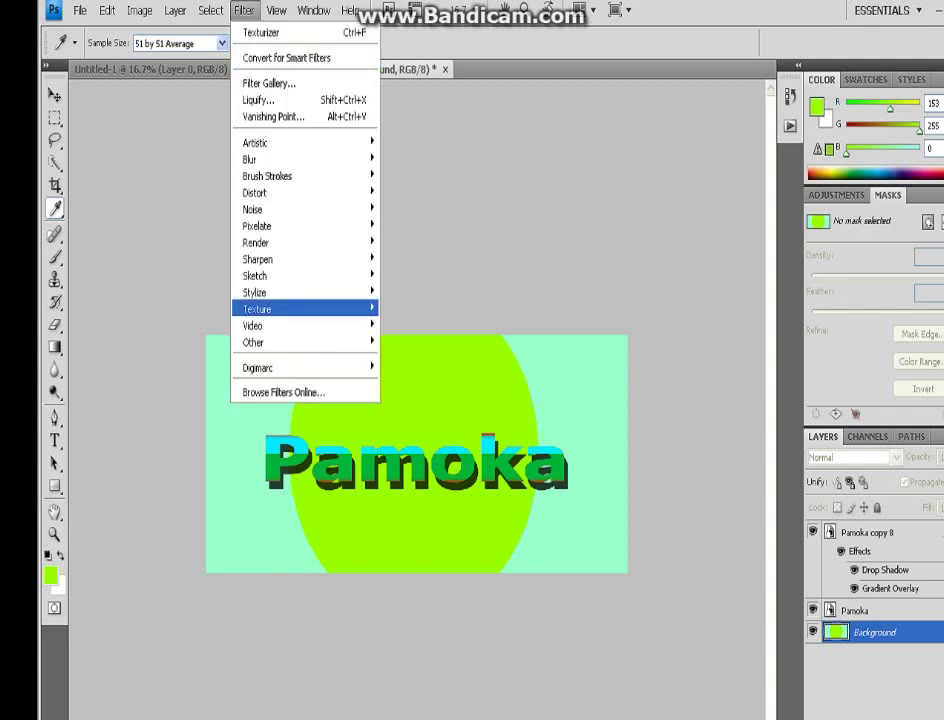
mouse_move(304, 309)
click(411, 392)
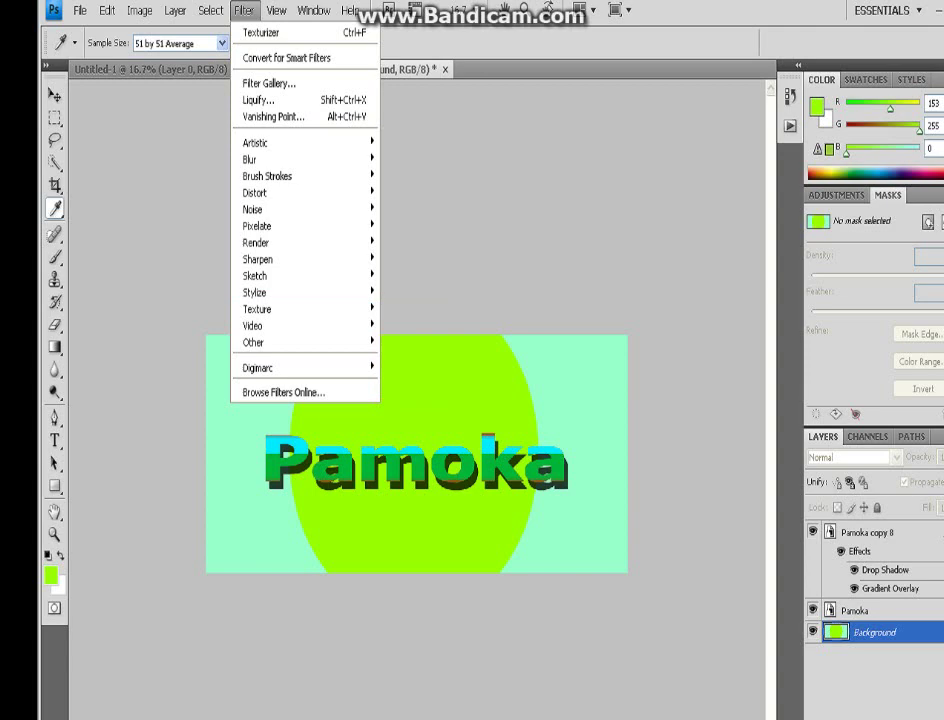
click(269, 83)
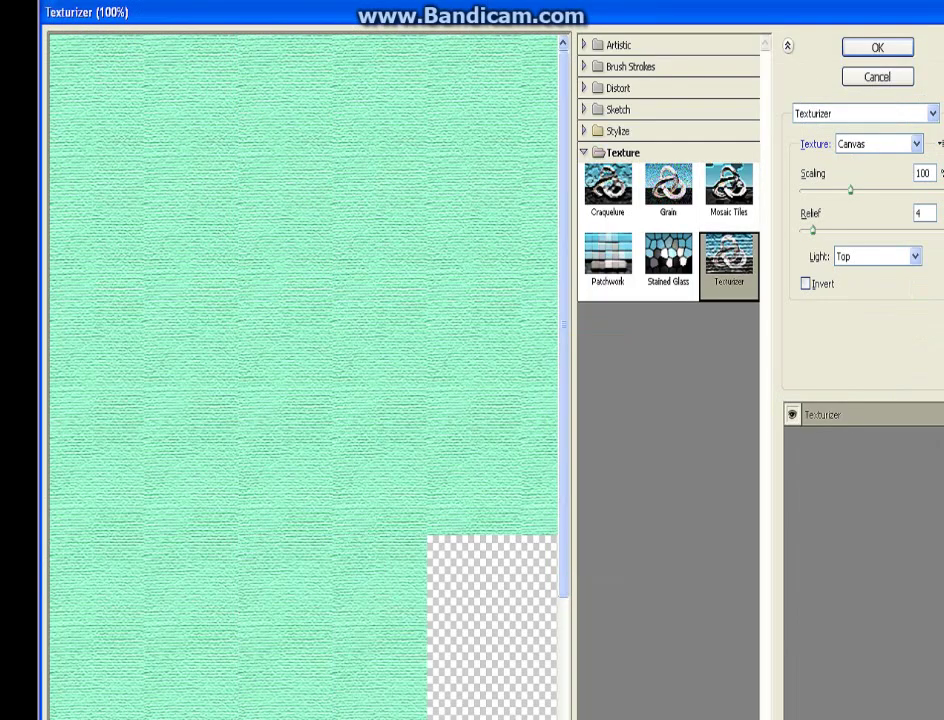
- Preview Glowing Edges and the Sketch filters Bas Relief, Chalk & Charcoal, Charcoal, Chrome, Conté Crayon and Graphic Pen on the background
click(606, 131)
click(608, 168)
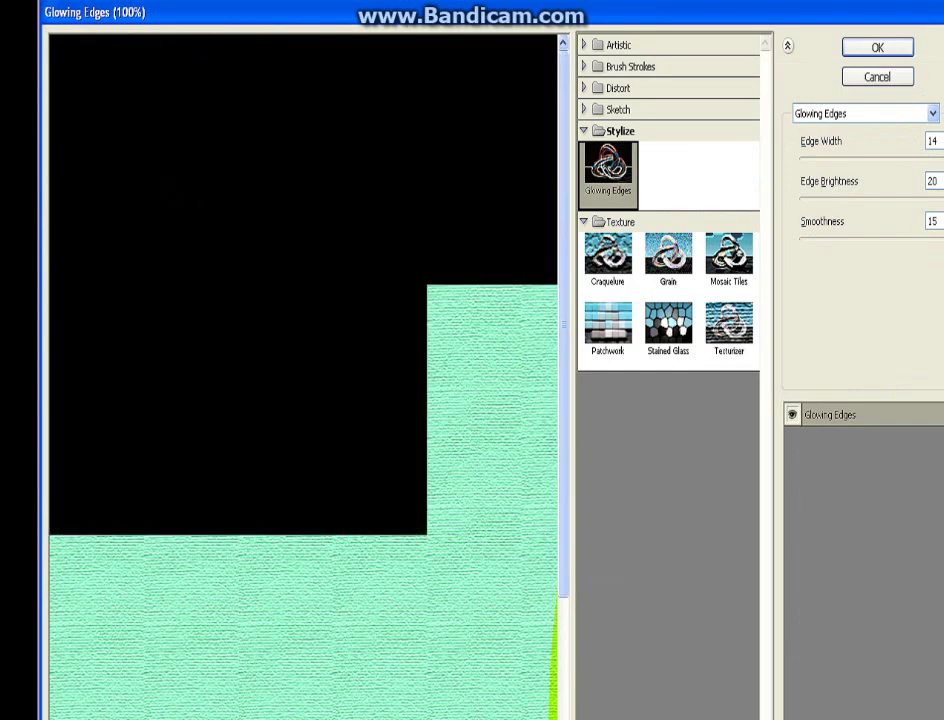
click(618, 109)
click(608, 145)
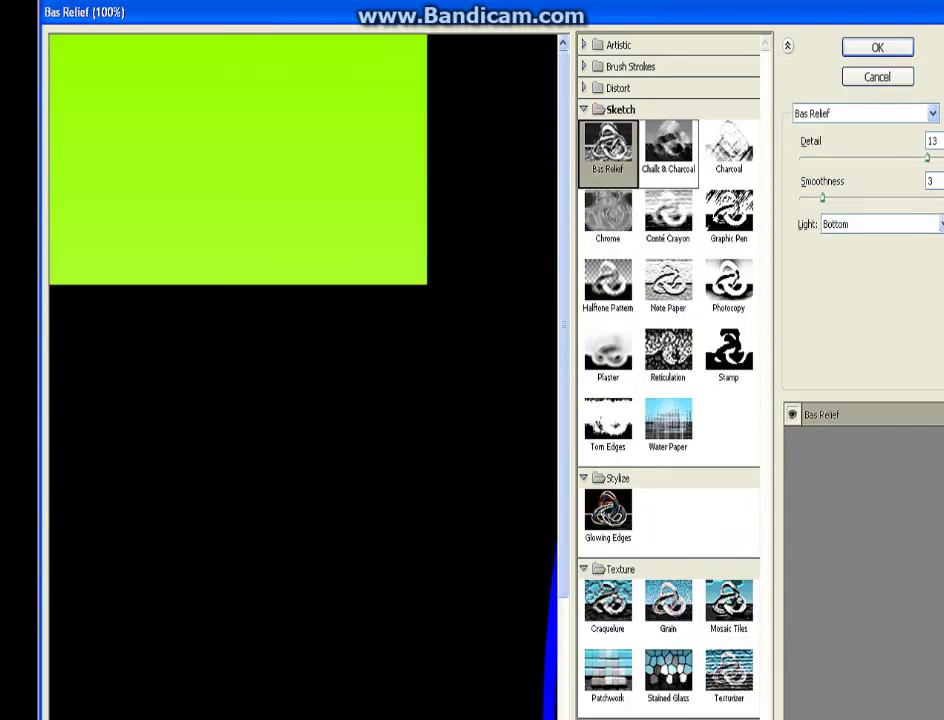
click(668, 145)
click(729, 147)
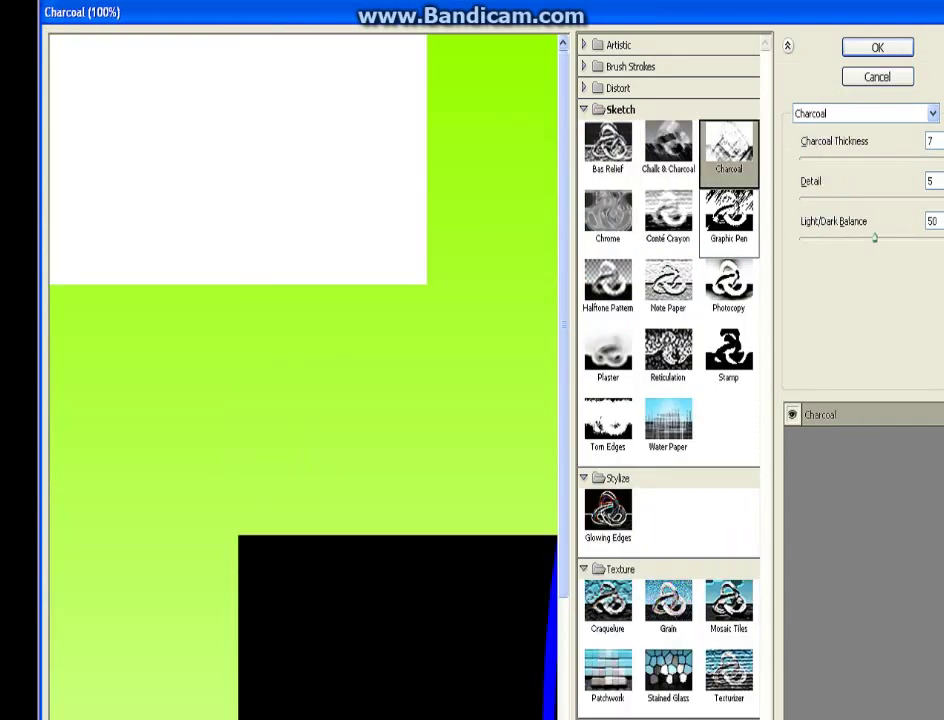
click(729, 215)
click(668, 215)
click(608, 214)
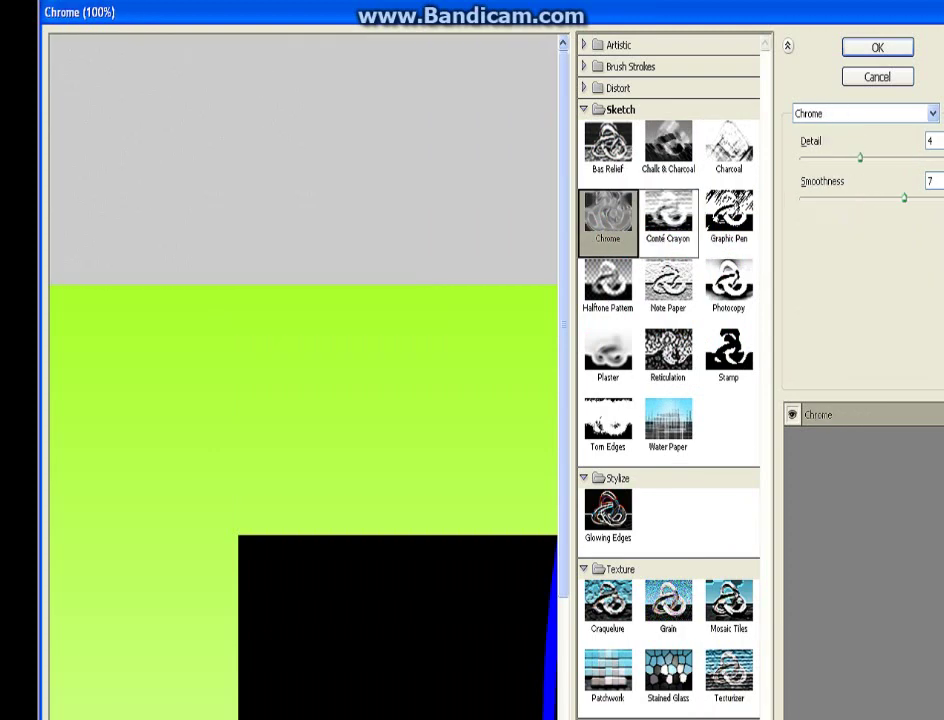
click(668, 215)
click(729, 215)
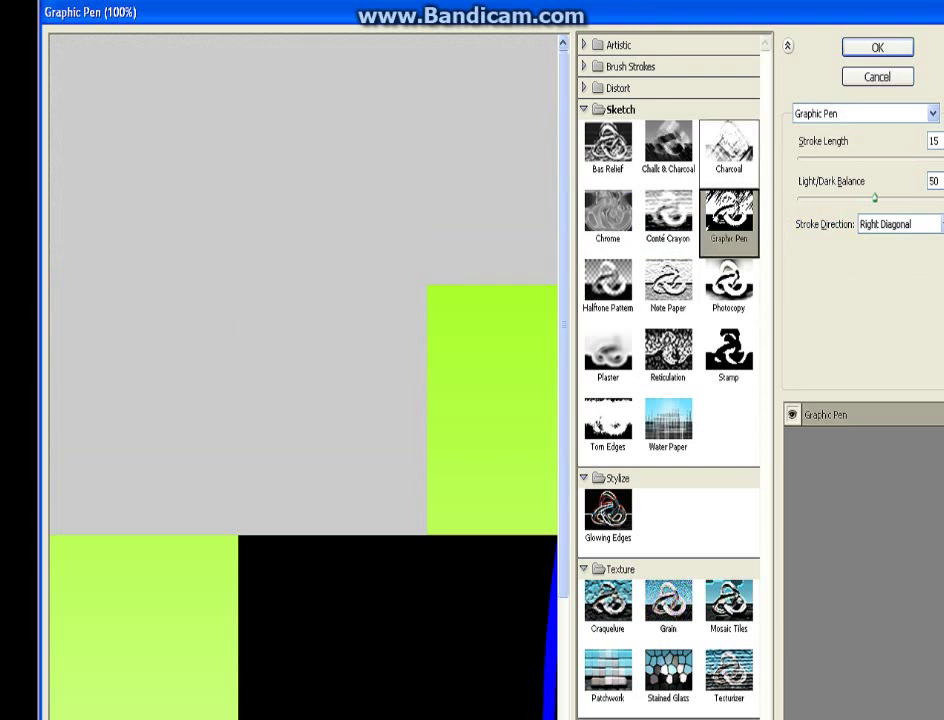
click(729, 148)
click(729, 215)
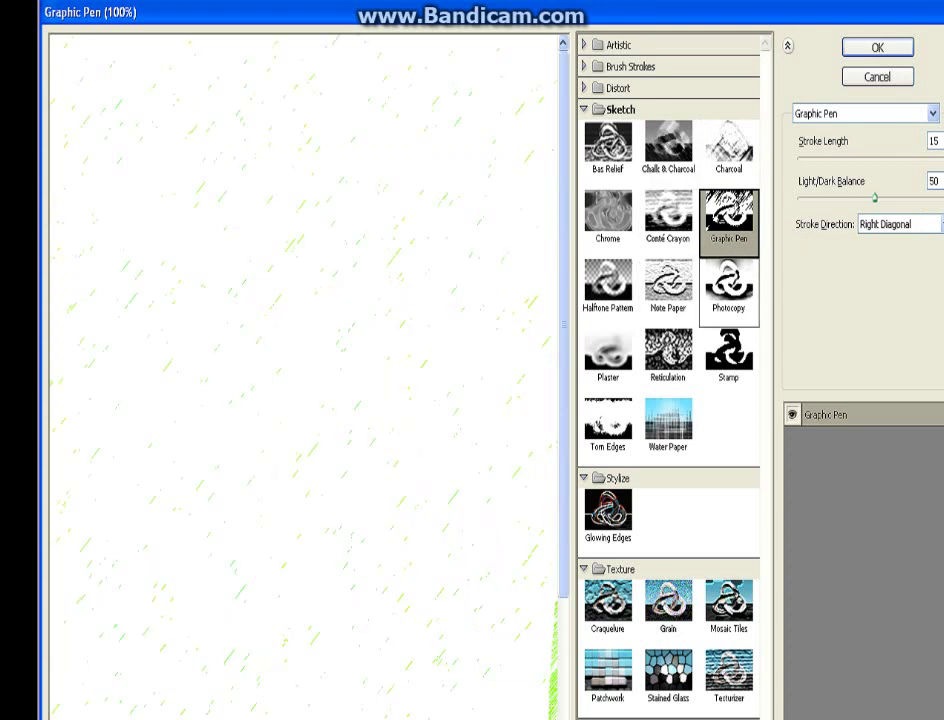
- Apply the Note Paper filter to the background with image balance 25, graininess 10 and relief 11
click(728, 284)
click(668, 284)
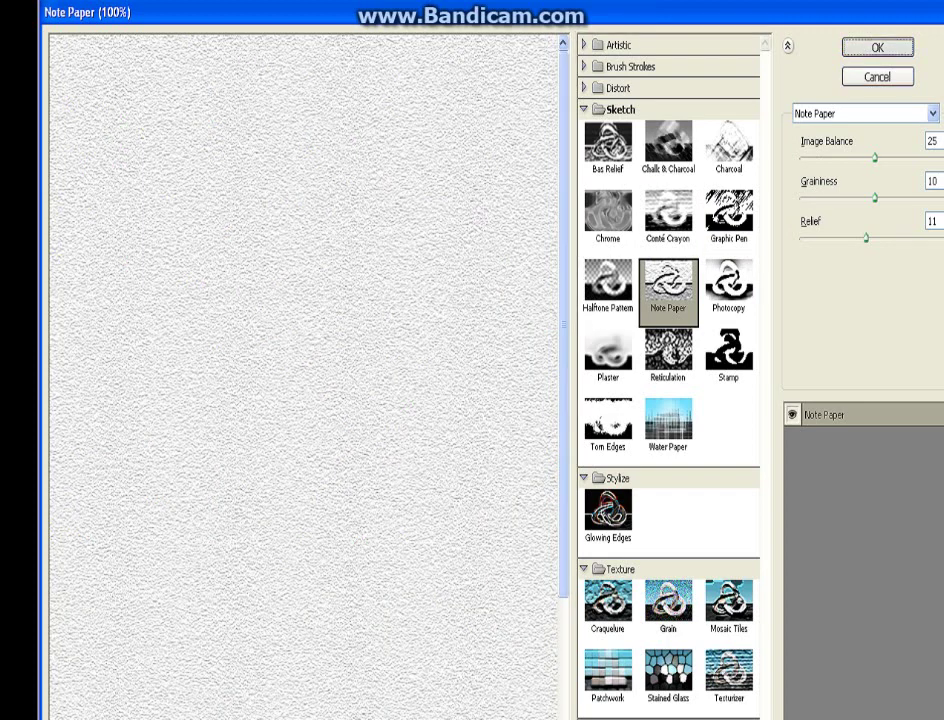
key(Return)
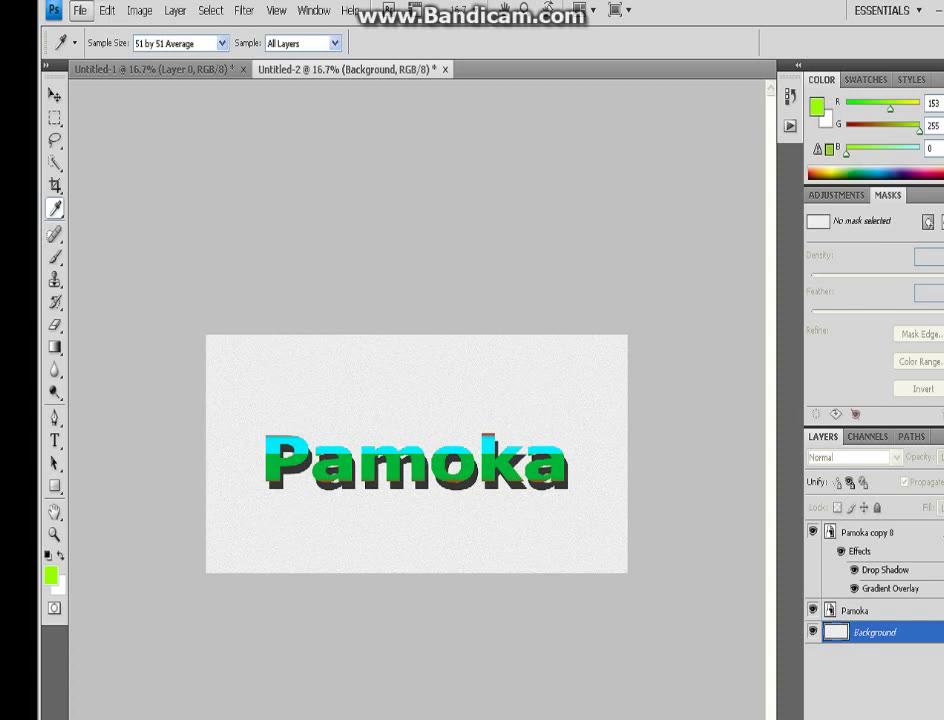
- Save the banner to the Desktop as a PNG copy named Untitled-2.png with no interlacing
click(79, 10)
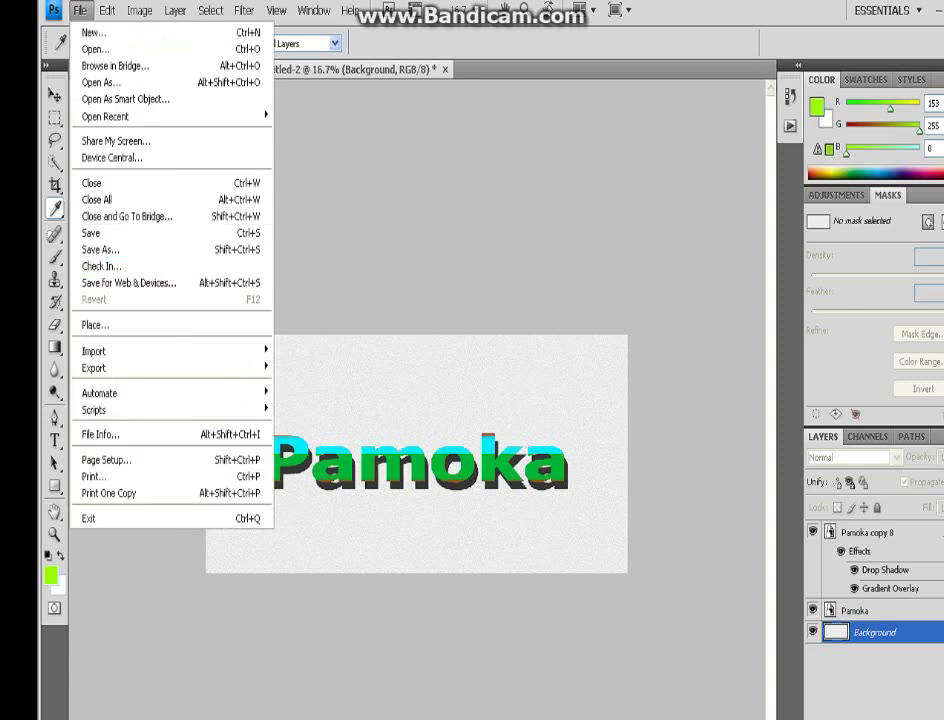
click(100, 250)
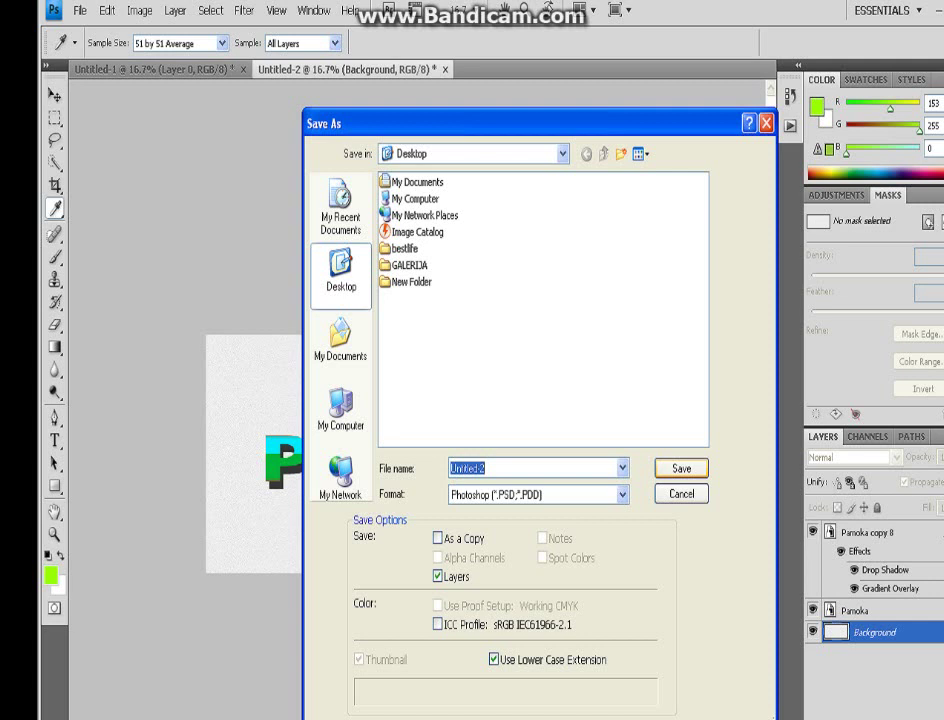
click(622, 495)
click(500, 702)
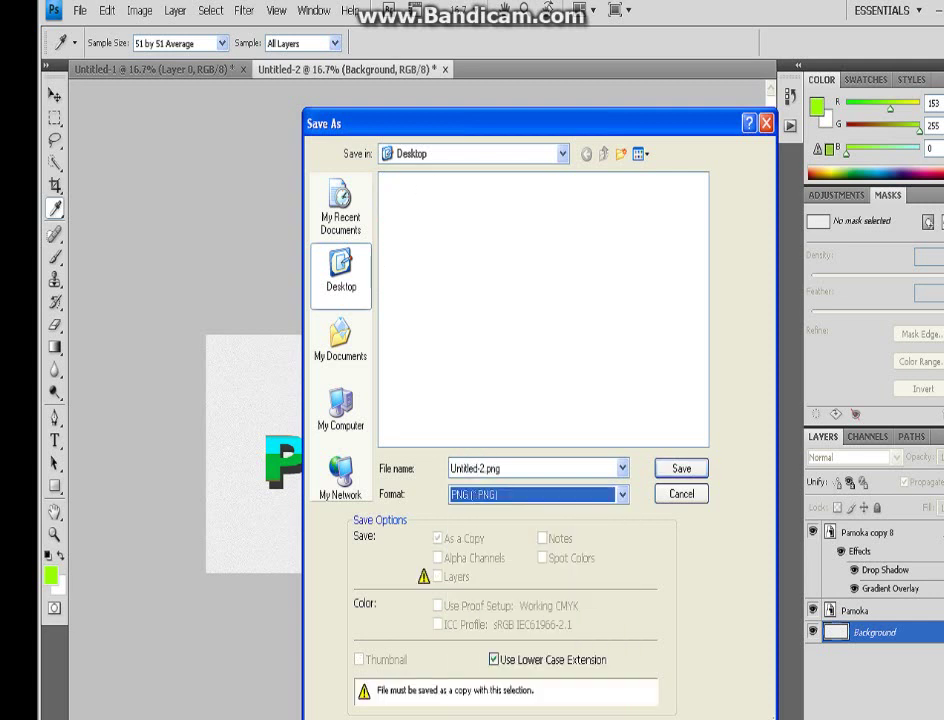
key(Return)
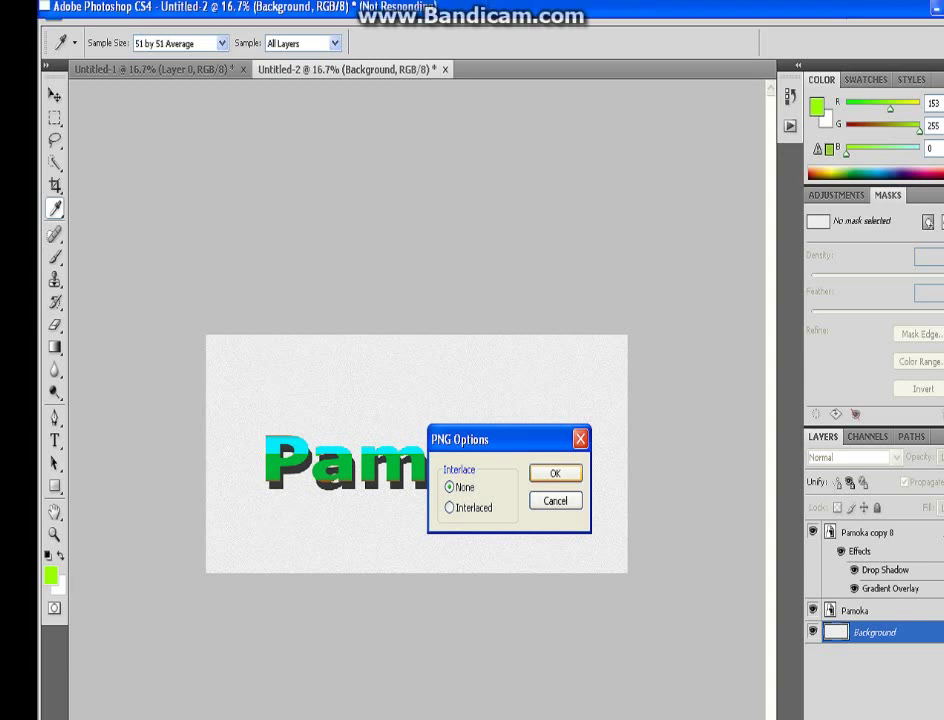
key(Return)
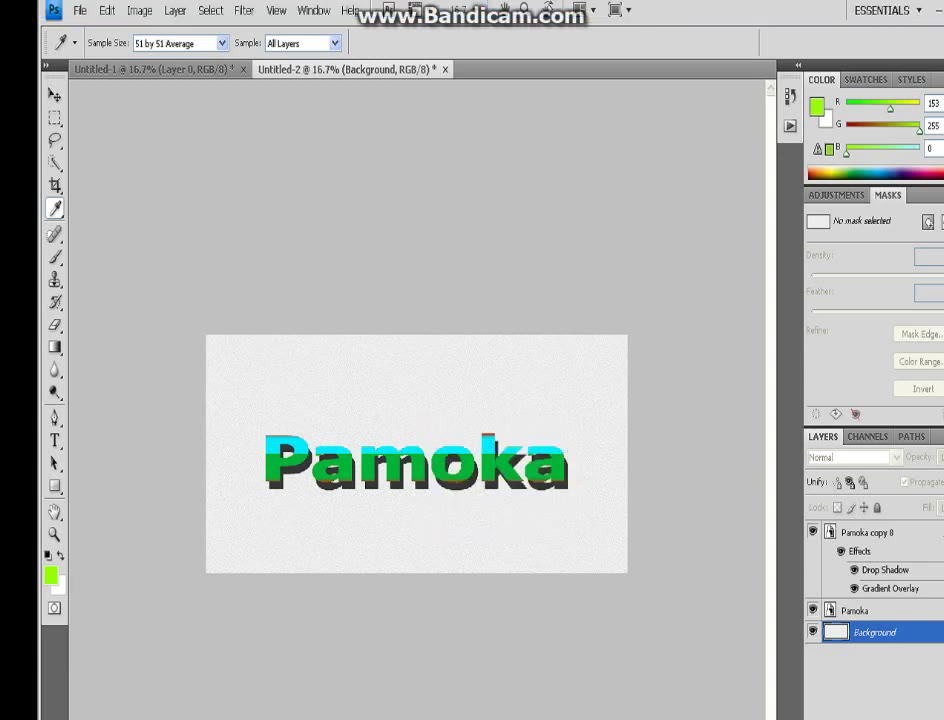
- Switch to the Windows desktop and open the saved Untitled-2 image to view it
click(938, 10)
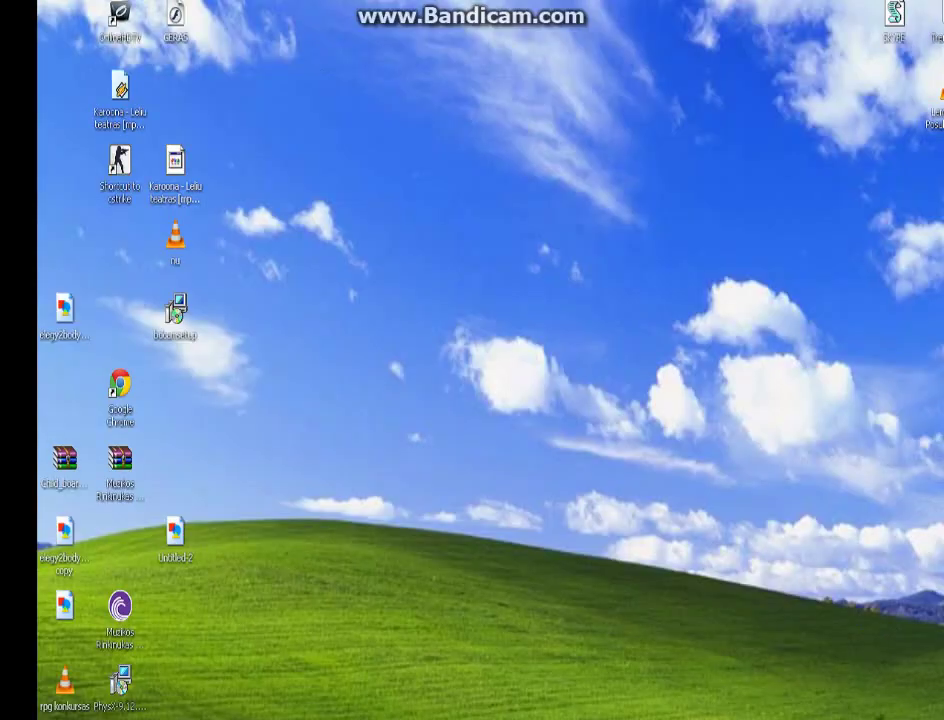
double_click(175, 532)
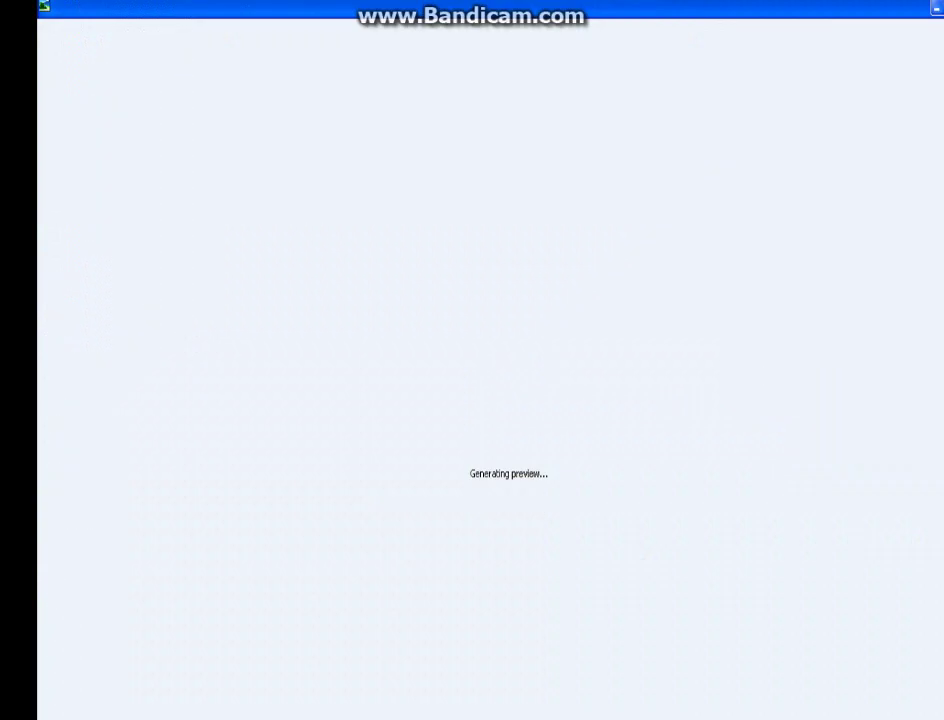